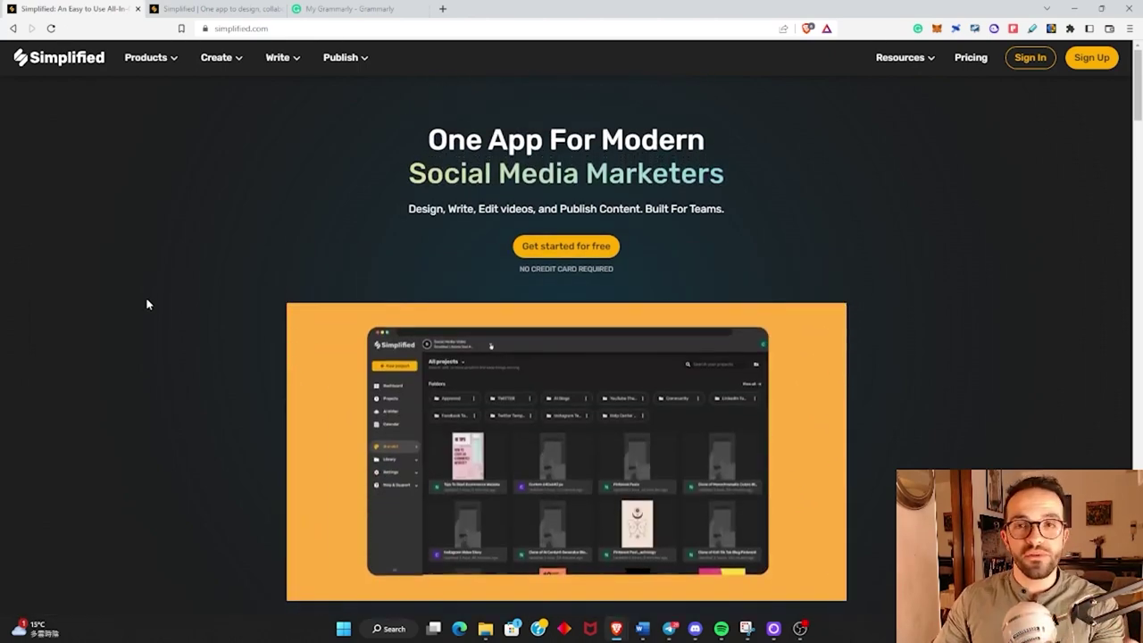
Scroll up and down the simplified.com homepage to look over its features.
{"action": "scroll", "coordinate": [148, 304], "scroll_direction": "down", "scroll_amount": 1}
{"action": "scroll", "coordinate": [148, 305], "scroll_direction": "down", "scroll_amount": 10}
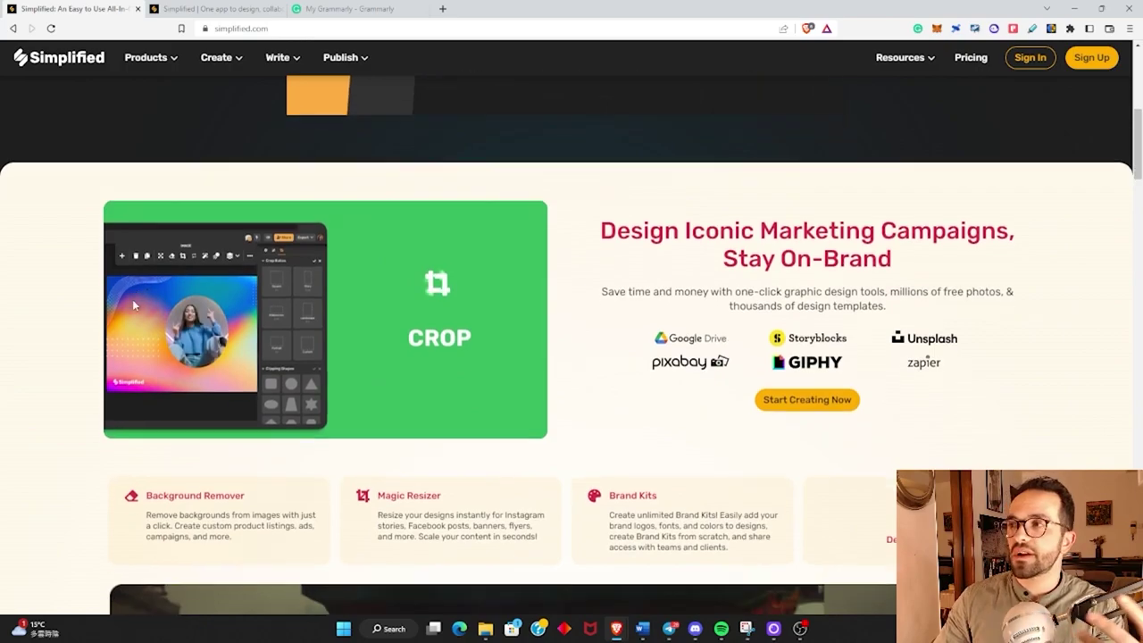
{"action": "scroll", "coordinate": [133, 302], "scroll_direction": "up", "scroll_amount": 1}
{"action": "scroll", "coordinate": [132, 302], "scroll_direction": "down", "scroll_amount": 8}
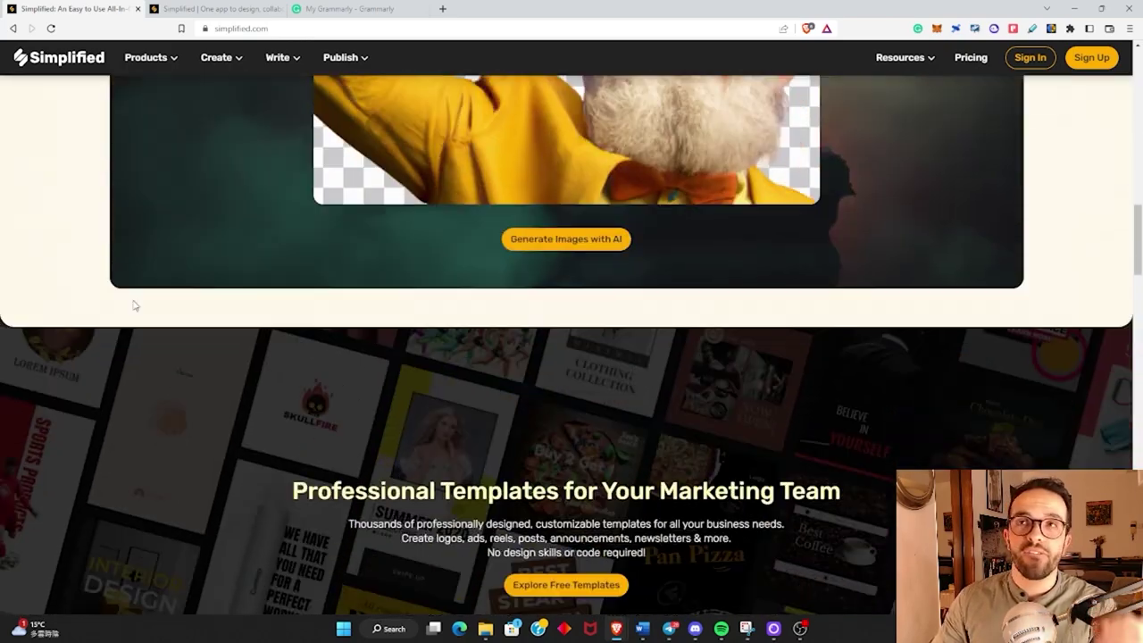
{"action": "scroll", "coordinate": [134, 305], "scroll_direction": "up", "scroll_amount": 12}
{"action": "scroll", "coordinate": [132, 305], "scroll_direction": "down", "scroll_amount": 6}
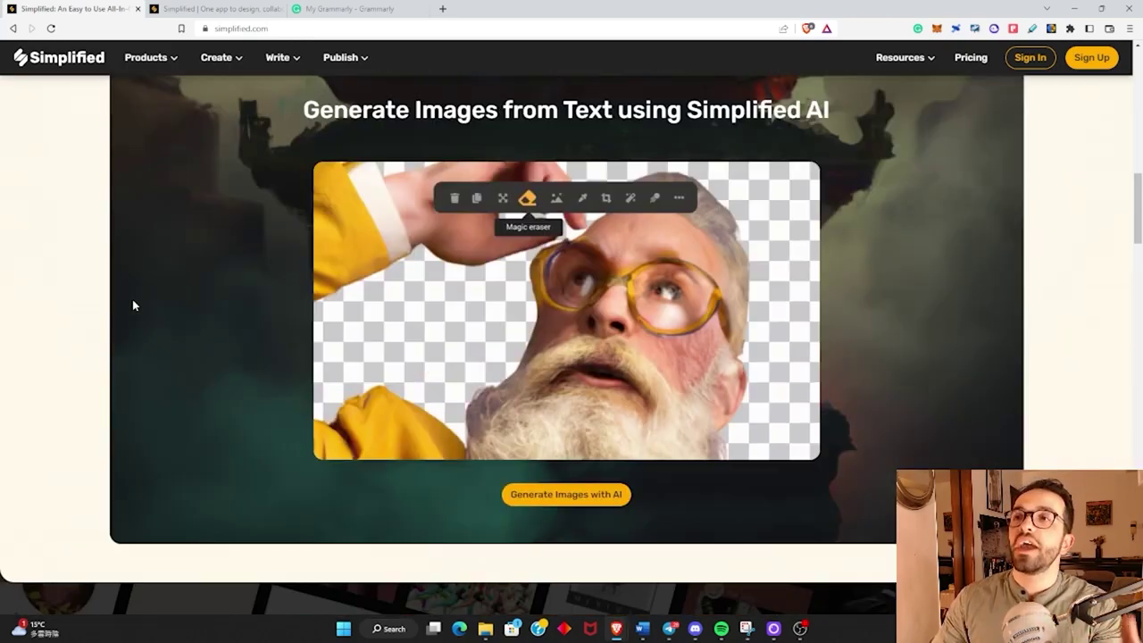
{"action": "scroll", "coordinate": [132, 305], "scroll_direction": "up", "scroll_amount": 1}
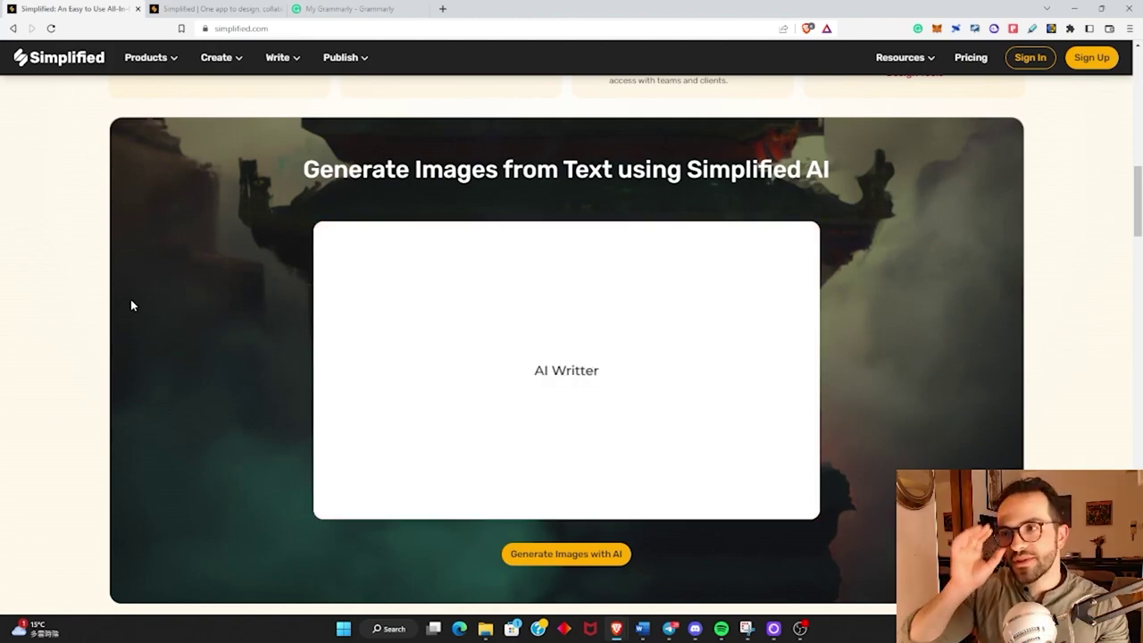
{"action": "scroll", "coordinate": [156, 297], "scroll_direction": "down", "scroll_amount": 3}
{"action": "scroll", "coordinate": [156, 297], "scroll_direction": "down", "scroll_amount": 4}
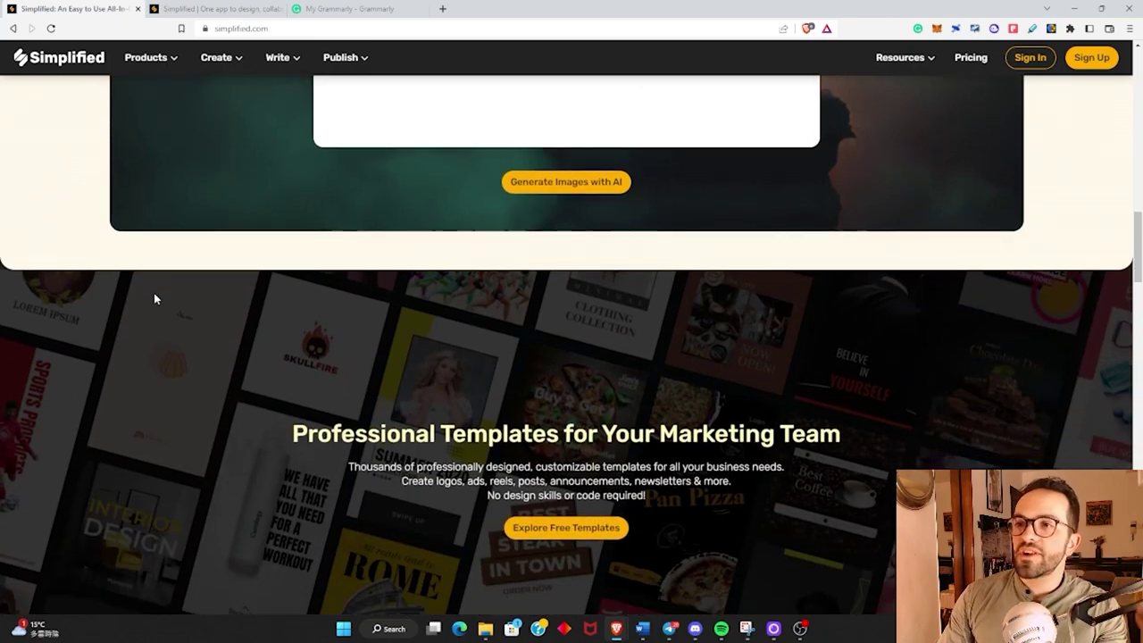
{"action": "scroll", "coordinate": [153, 300], "scroll_direction": "down", "scroll_amount": 1}
{"action": "scroll", "coordinate": [152, 300], "scroll_direction": "down", "scroll_amount": 6}
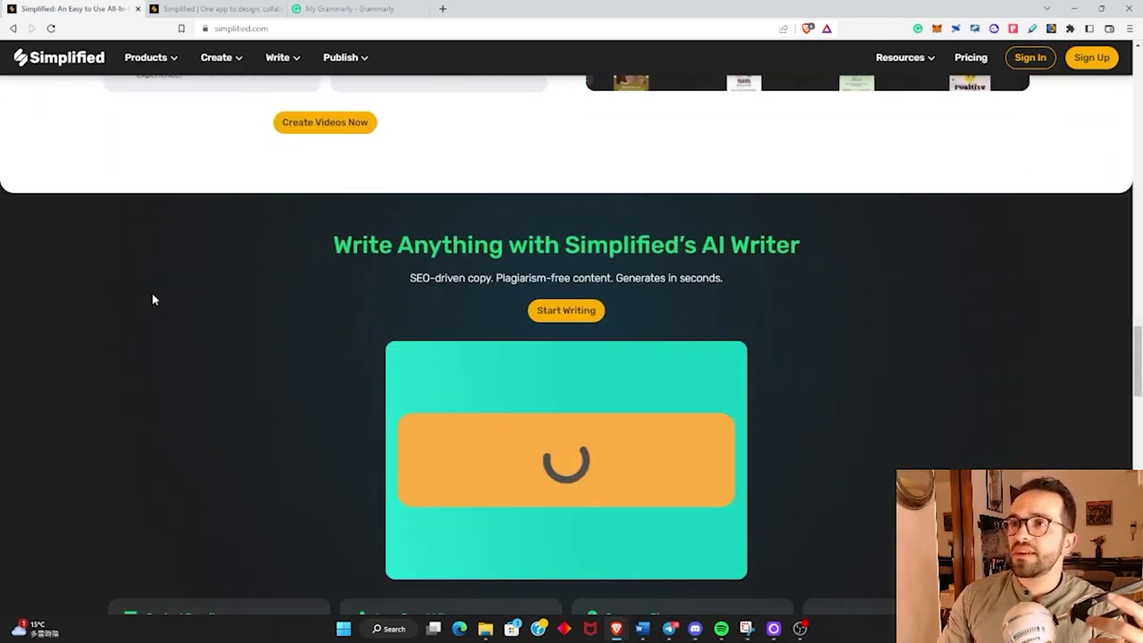
{"action": "scroll", "coordinate": [151, 300], "scroll_direction": "down", "scroll_amount": 1}
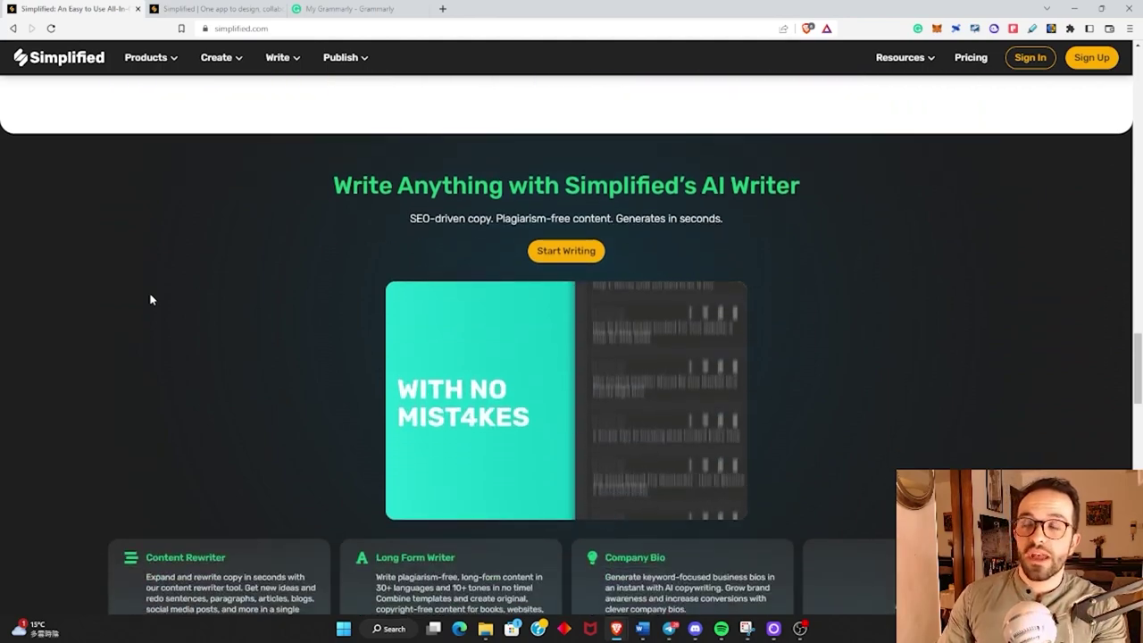
{"action": "scroll", "coordinate": [151, 300], "scroll_direction": "down", "scroll_amount": 3}
{"action": "scroll", "coordinate": [151, 300], "scroll_direction": "down", "scroll_amount": 8}
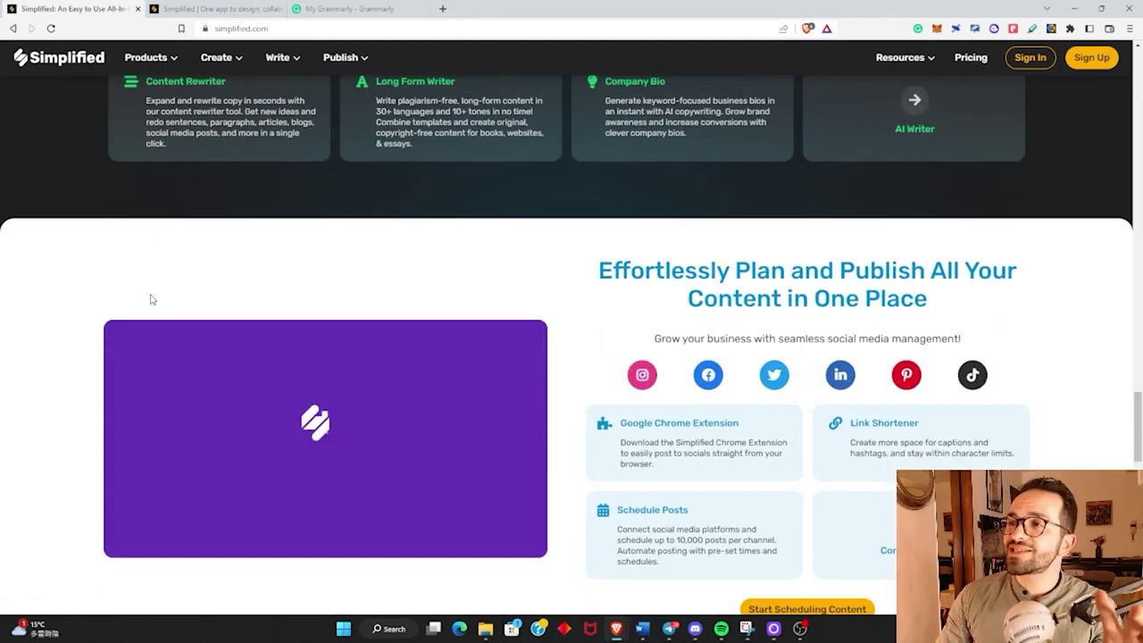
{"action": "scroll", "coordinate": [149, 300], "scroll_direction": "down", "scroll_amount": 2}
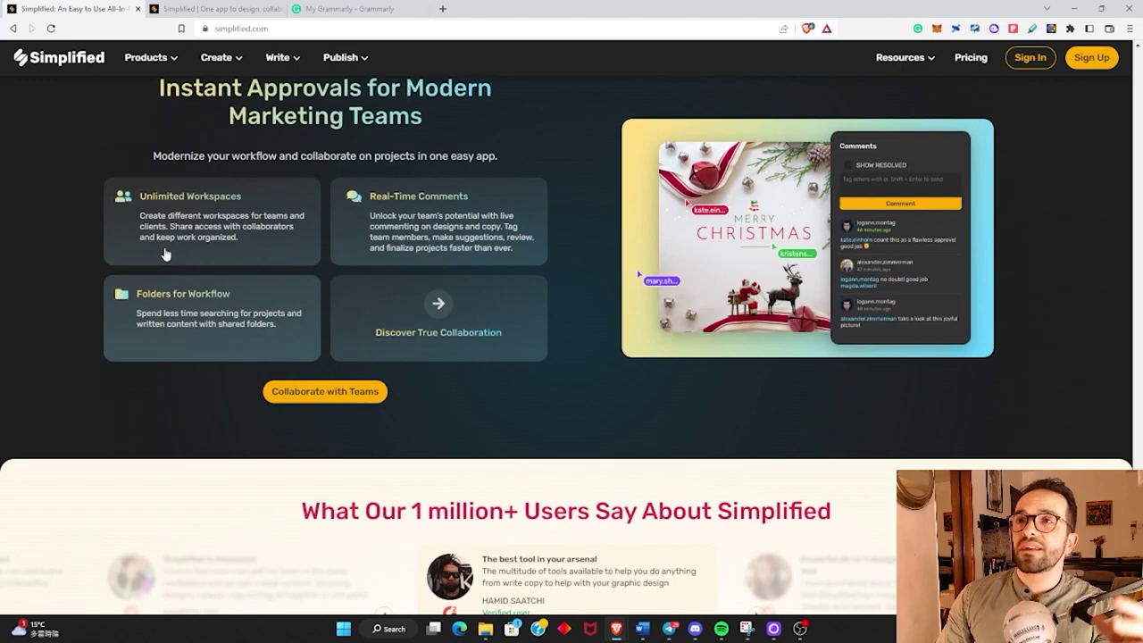
Look over the homepage Publish menu, then switch to the app.simplified.com AI Writing dashboard tab.
{"action": "left_click", "coordinate": [223, 8]}
{"action": "left_click", "coordinate": [77, 11]}
{"action": "mouse_move", "coordinate": [158, 57]}
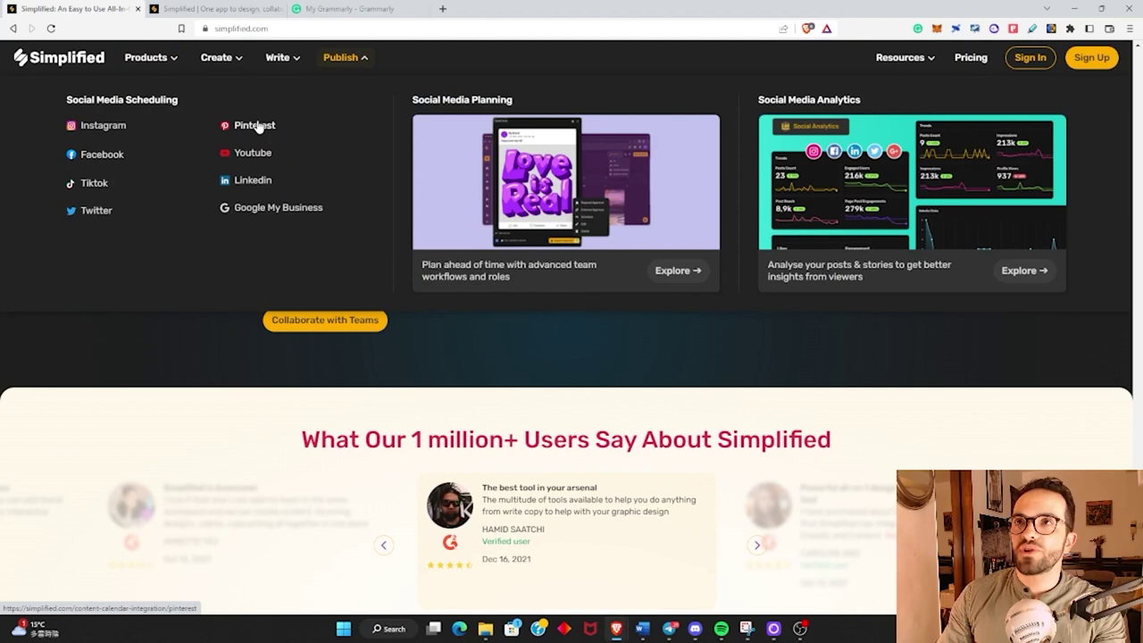
{"action": "left_click", "coordinate": [219, 9]}
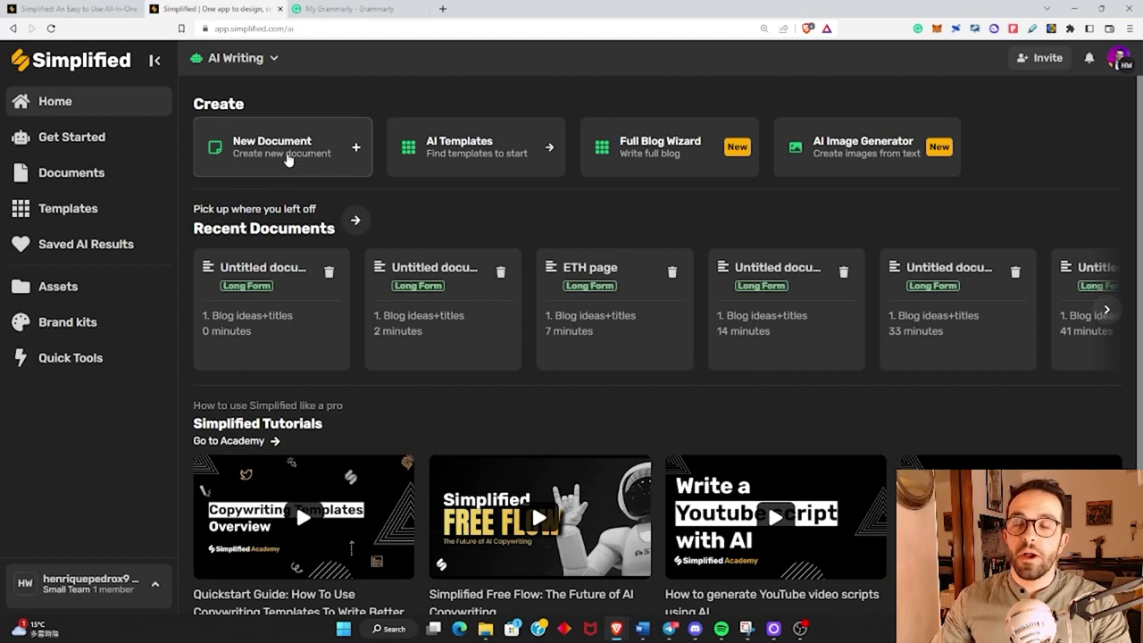
Start a new document with 'Why are dogs good for our mantal health?' and generate an AI answer to it.
{"action": "left_click", "coordinate": [287, 159]}
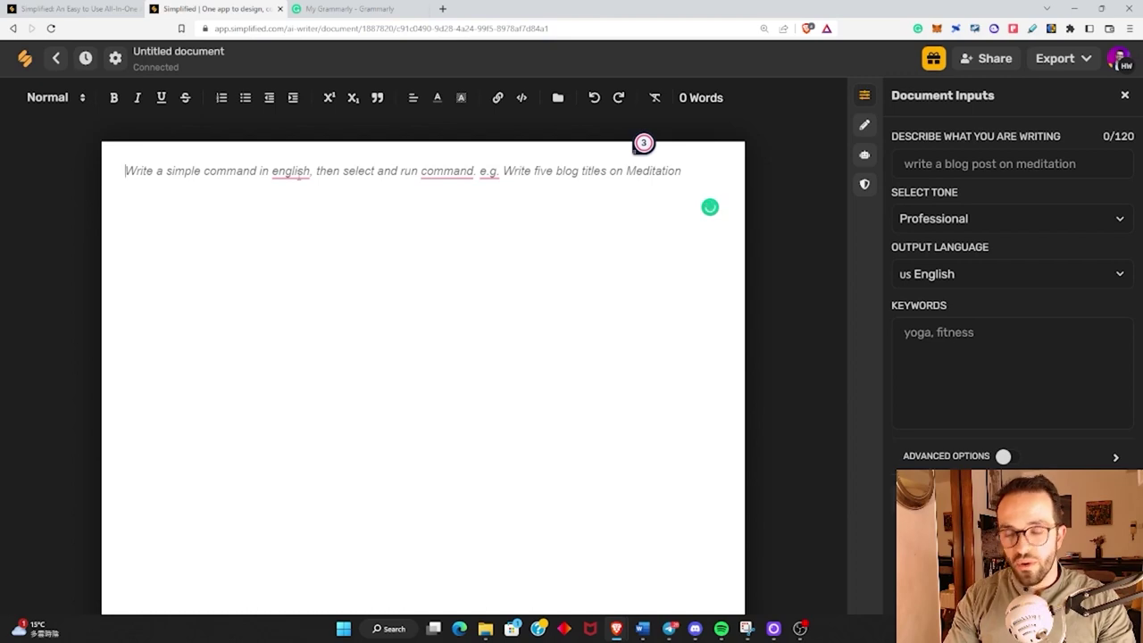
{"action": "type", "text": "Why "}
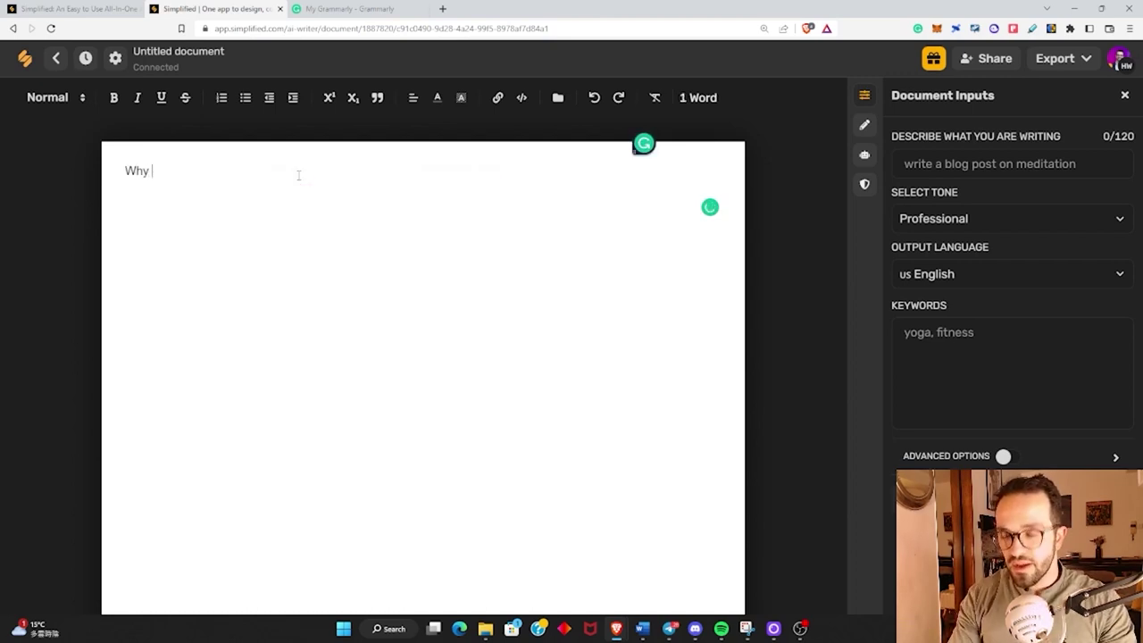
{"action": "type", "text": "are "}
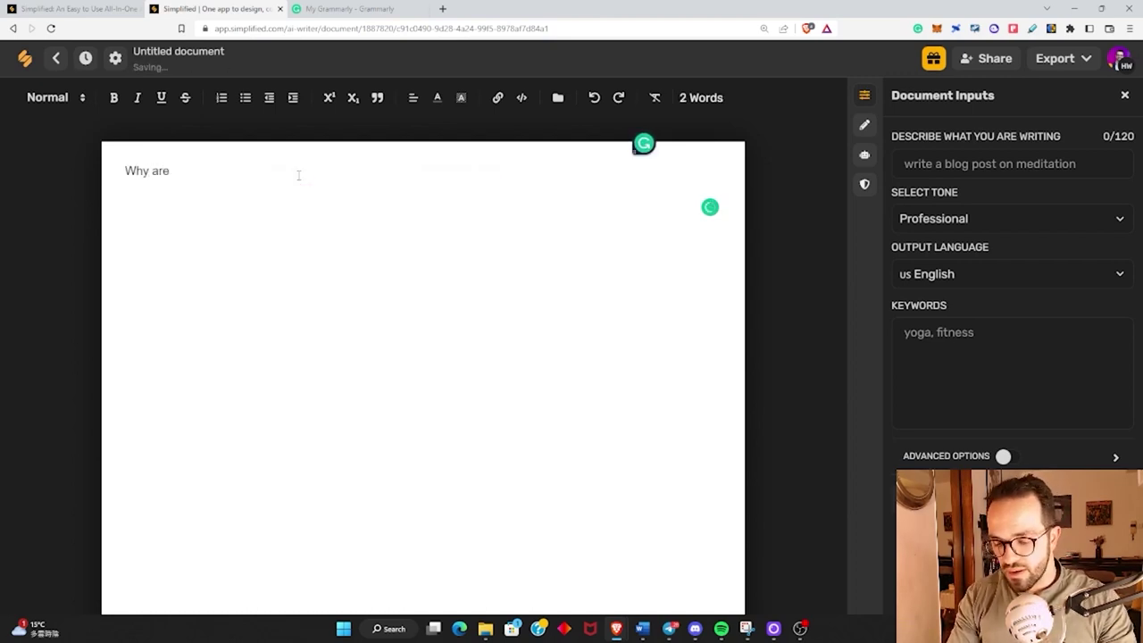
{"action": "type", "text": "dogs g"}
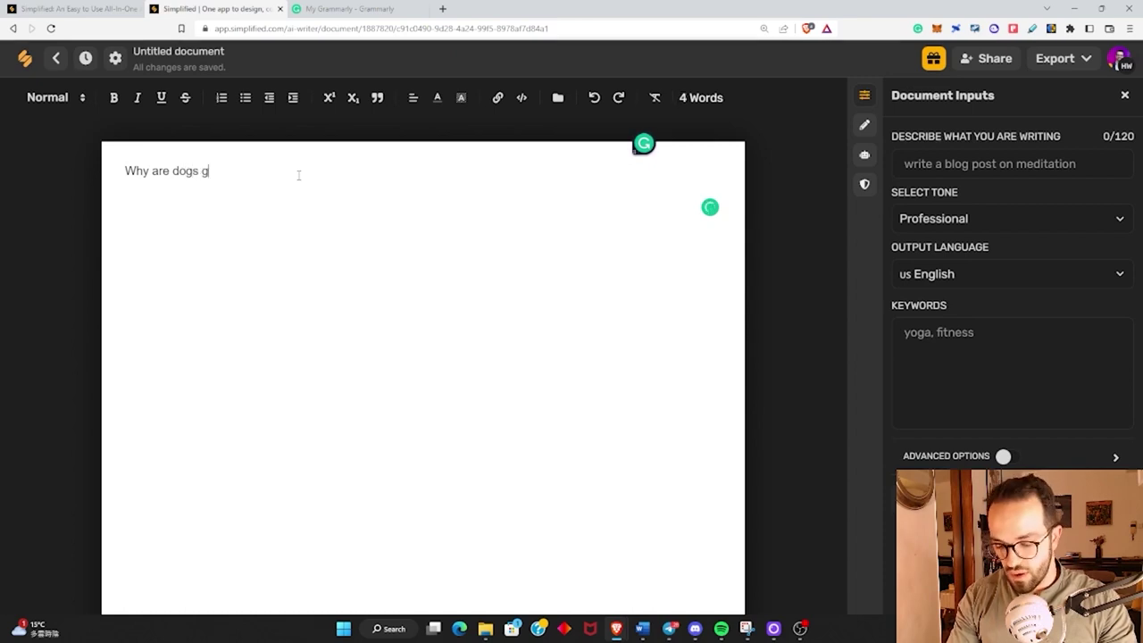
{"action": "type", "text": "ood for ou"}
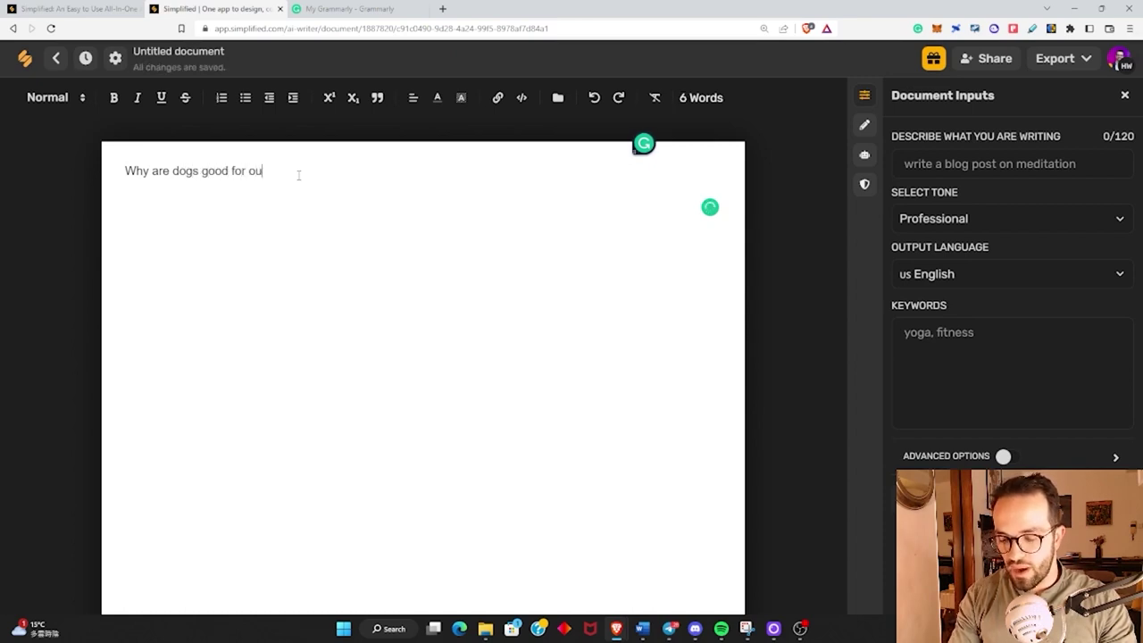
{"action": "type", "text": "r mantal health?"}
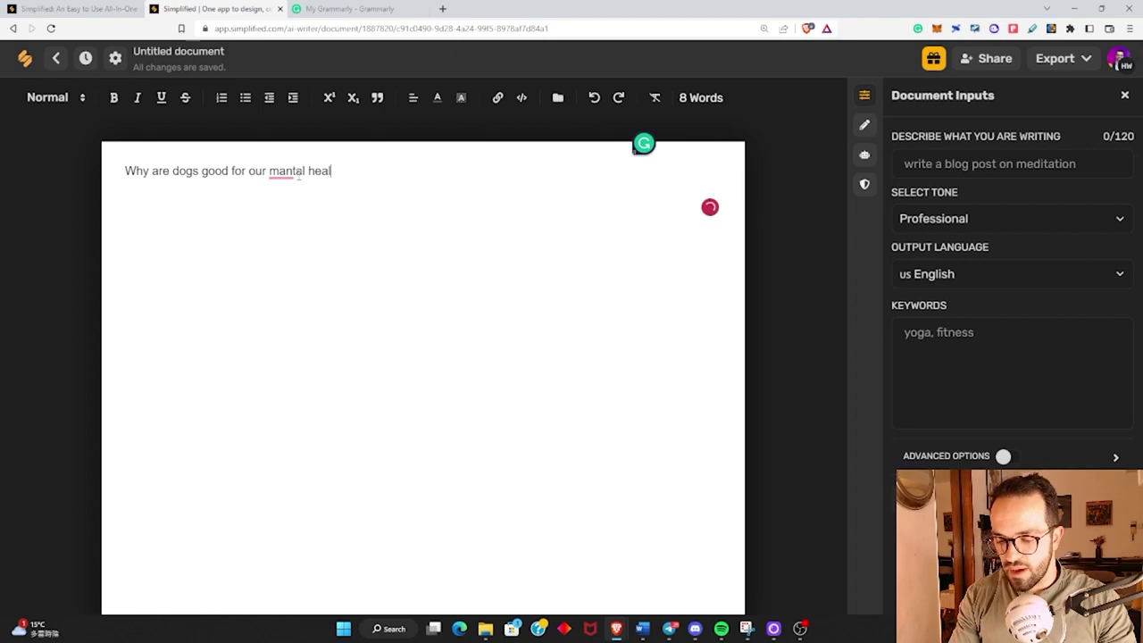
{"action": "triple_click", "coordinate": [173, 179]}
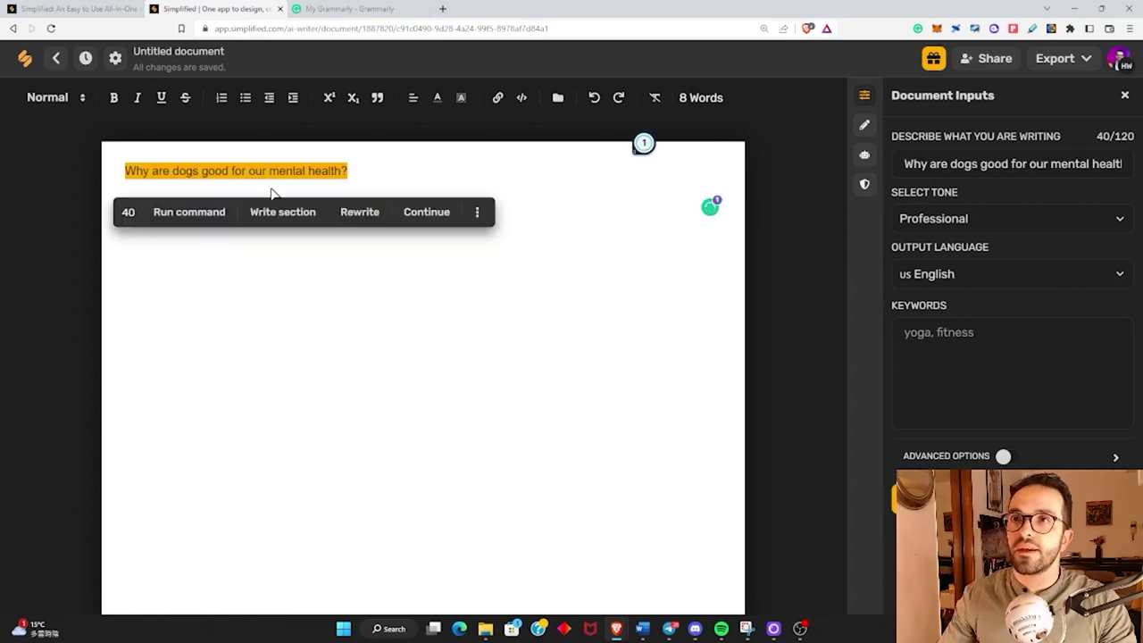
{"action": "left_click", "coordinate": [198, 212]}
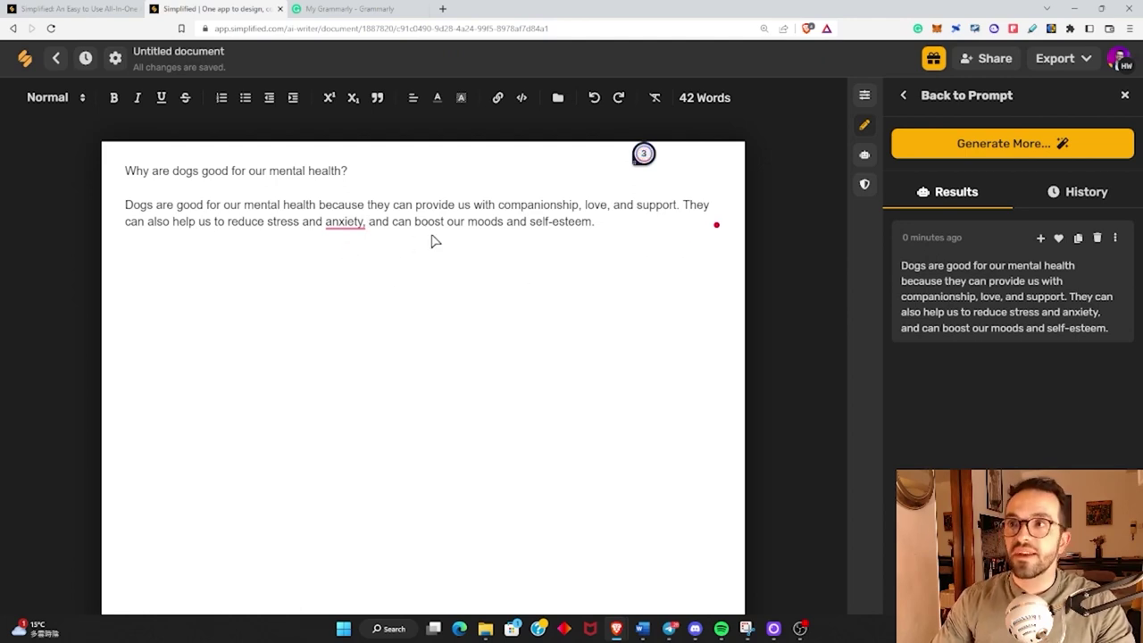
{"action": "key", "text": "Return"}
{"action": "key", "text": "BackSpace"}
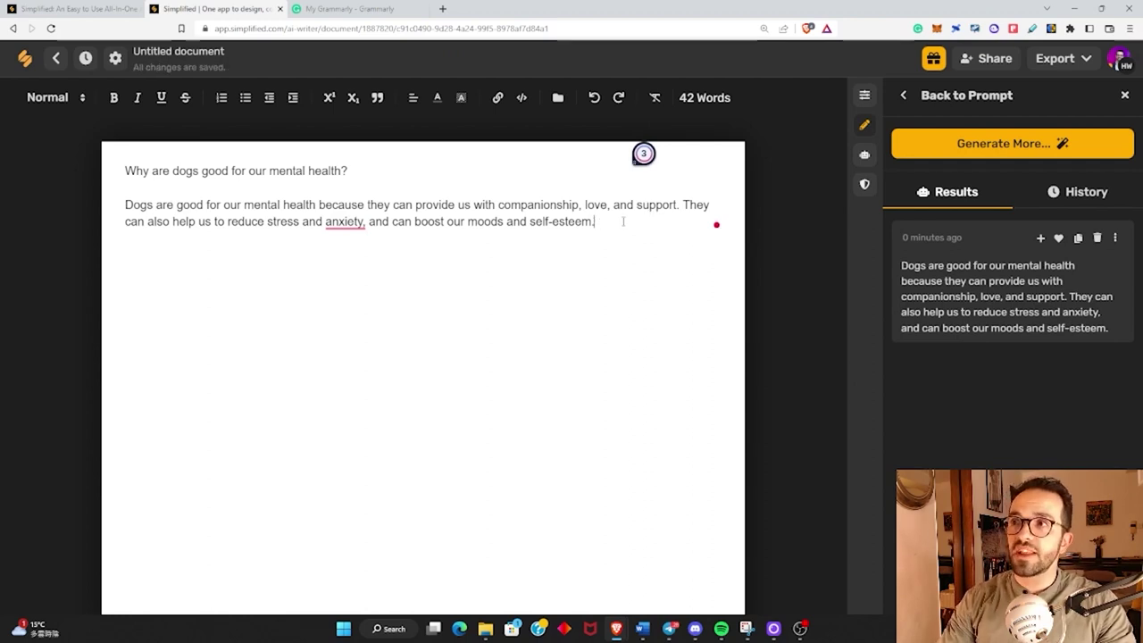
{"action": "right_click", "coordinate": [594, 223]}
Add the copied question, prefixed with 'Write 300 words on', on a new line and generate the article.
{"action": "left_click", "coordinate": [372, 176]}
{"action": "left_click_drag", "start_coordinate": [372, 176], "coordinate": [125, 170]}
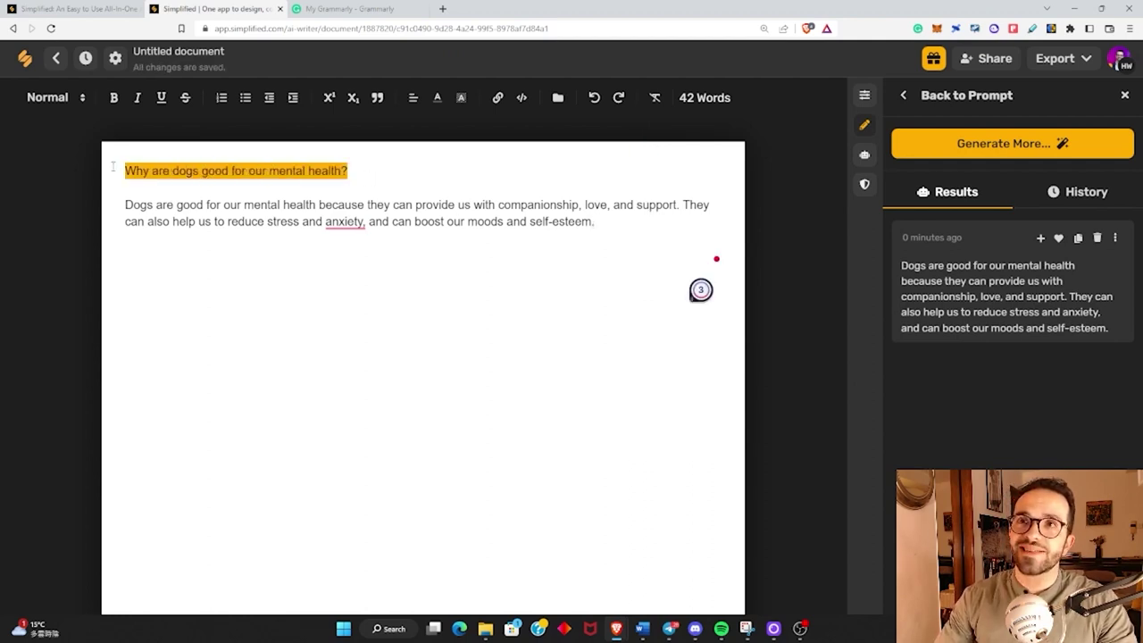
{"action": "key", "text": "ctrl+c"}
{"action": "left_click", "coordinate": [234, 280]}
{"action": "key", "text": "Return"}
{"action": "key", "text": "ctrl+v"}
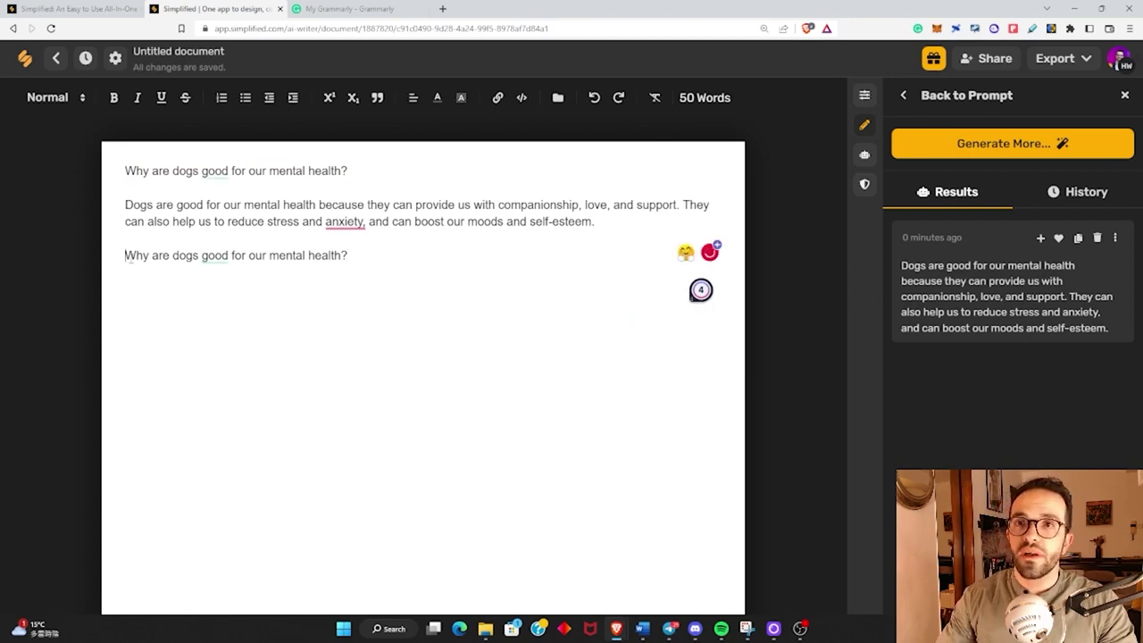
{"action": "type", "text": "Write "}
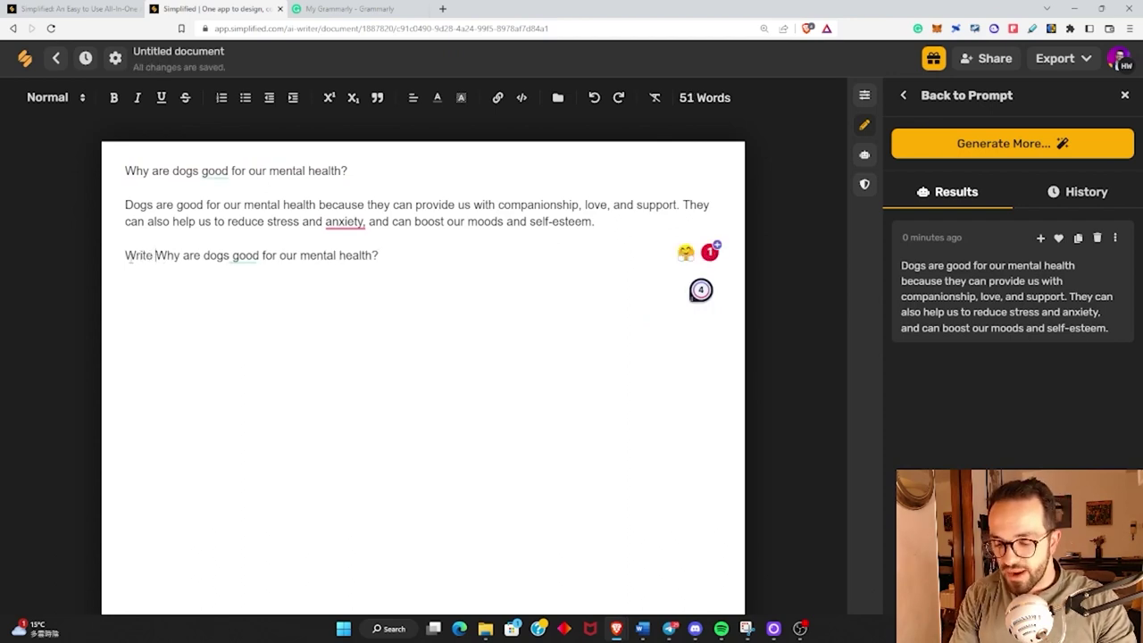
{"action": "type", "text": "300 wor"}
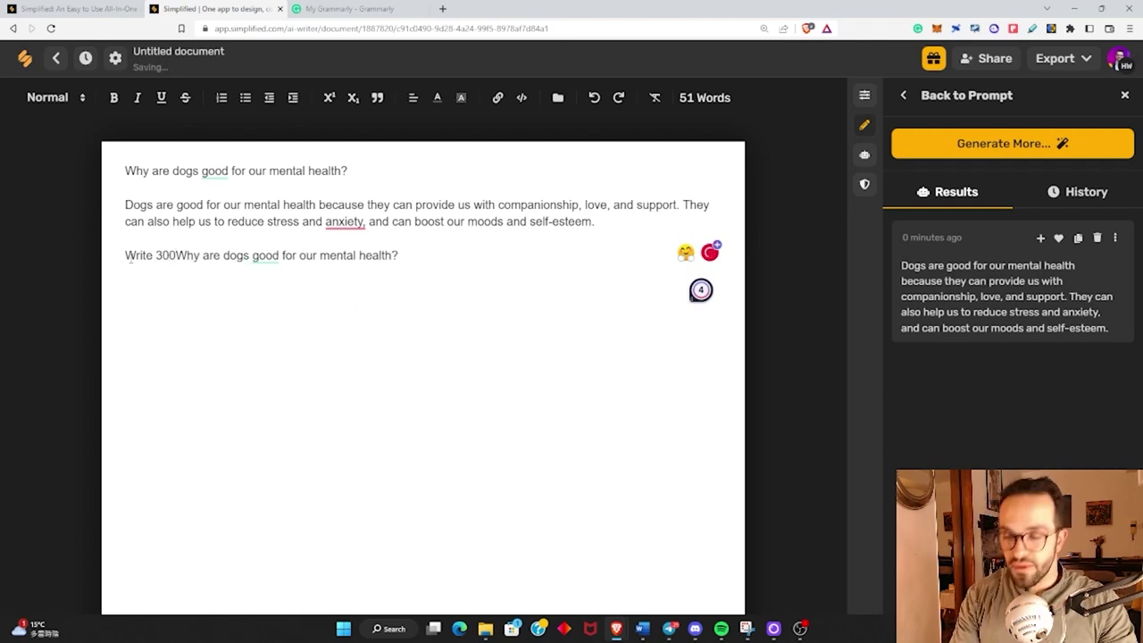
{"action": "type", "text": "ds on"}
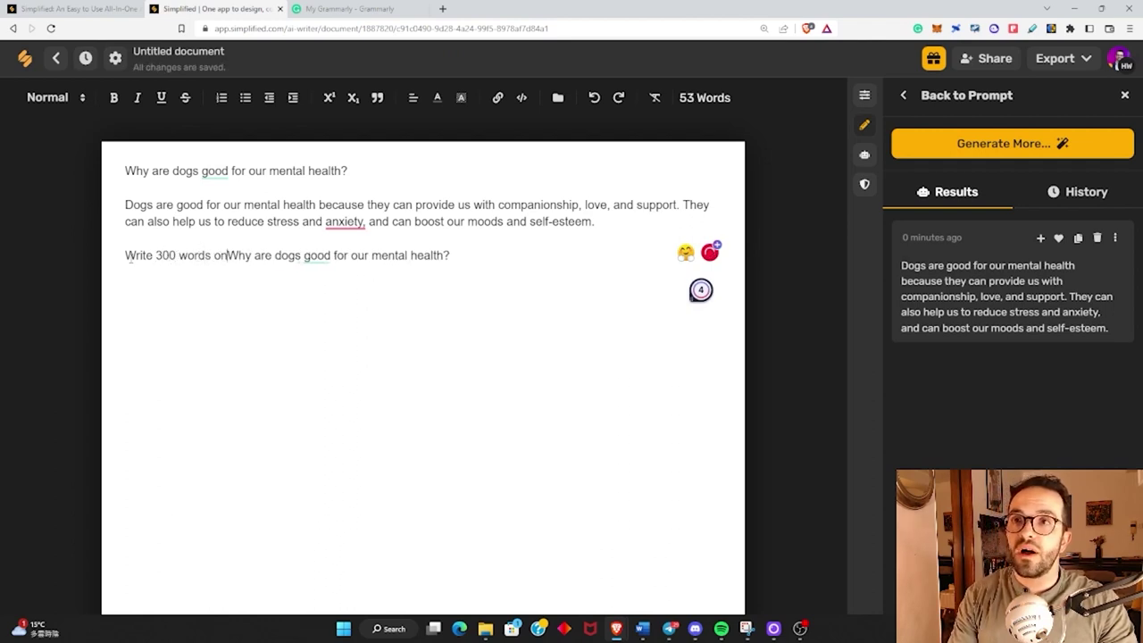
{"action": "left_click_drag", "start_coordinate": [541, 260], "coordinate": [134, 259]}
{"action": "left_click", "coordinate": [189, 296]}
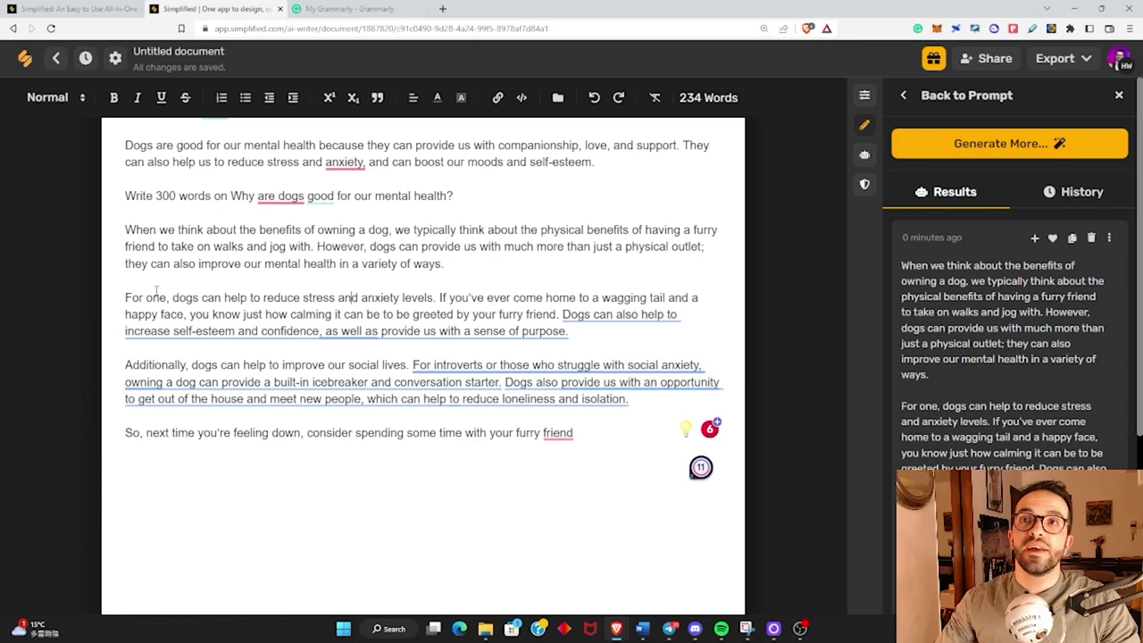
Select parts of the generated article, ending with all the document text selected.
{"action": "left_click_drag", "start_coordinate": [150, 263], "coordinate": [428, 264]}
{"action": "left_click", "coordinate": [459, 268]}
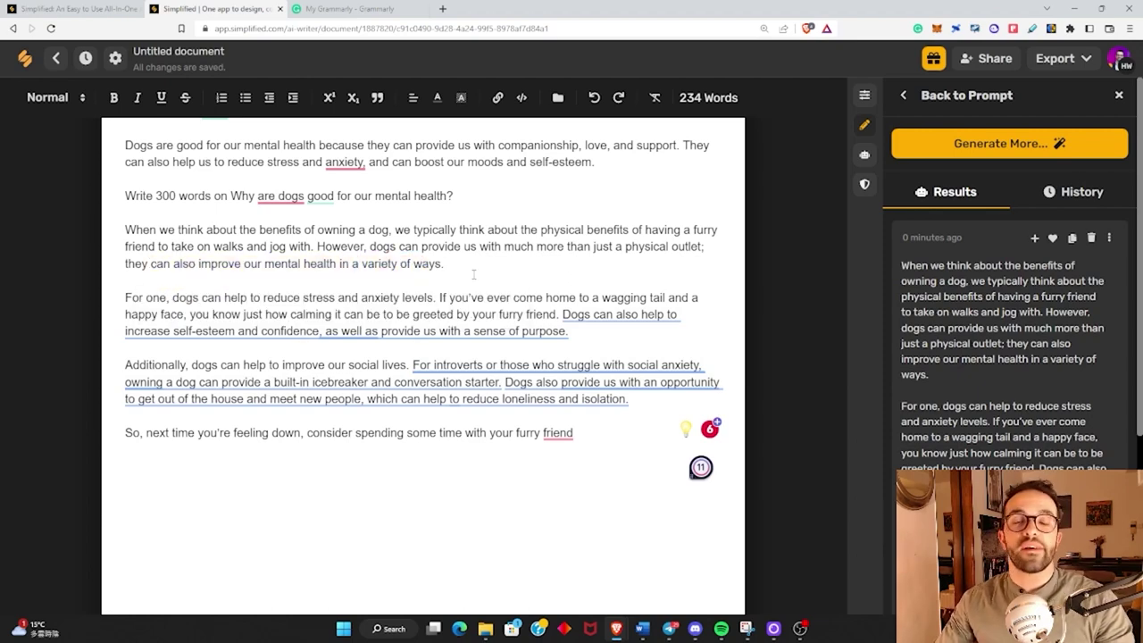
{"action": "left_click_drag", "start_coordinate": [186, 298], "coordinate": [79, 150]}
{"action": "left_click", "coordinate": [596, 448]}
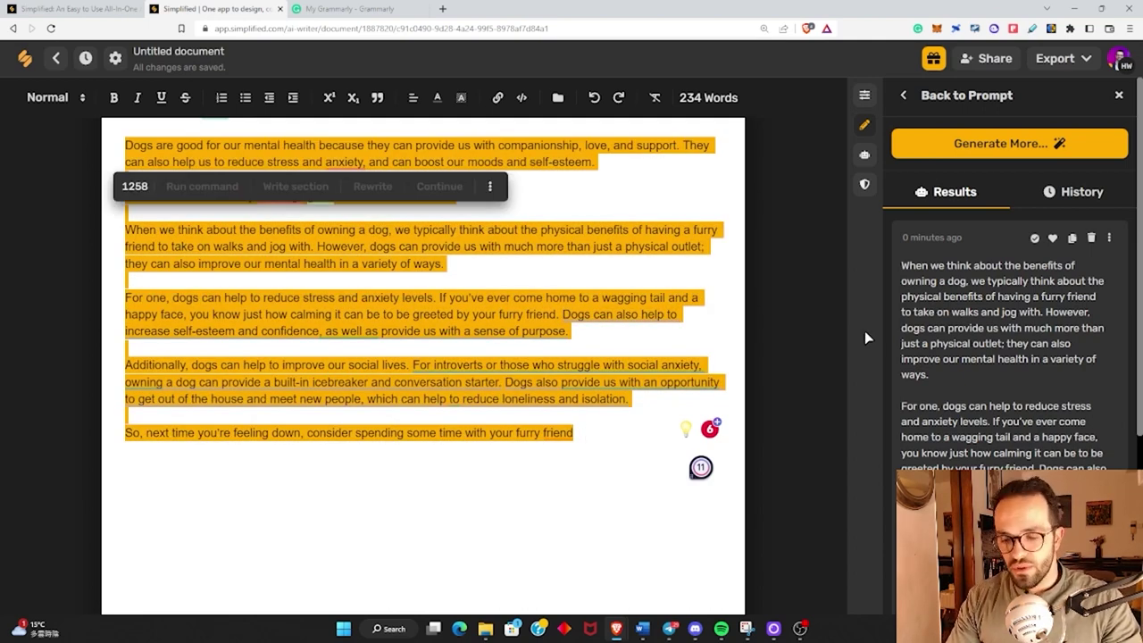
Replace the document text with a question about whether the president is good, and generate an AI answer.
{"action": "key", "text": "BackSpace"}
{"action": "type", "text": "Is "}
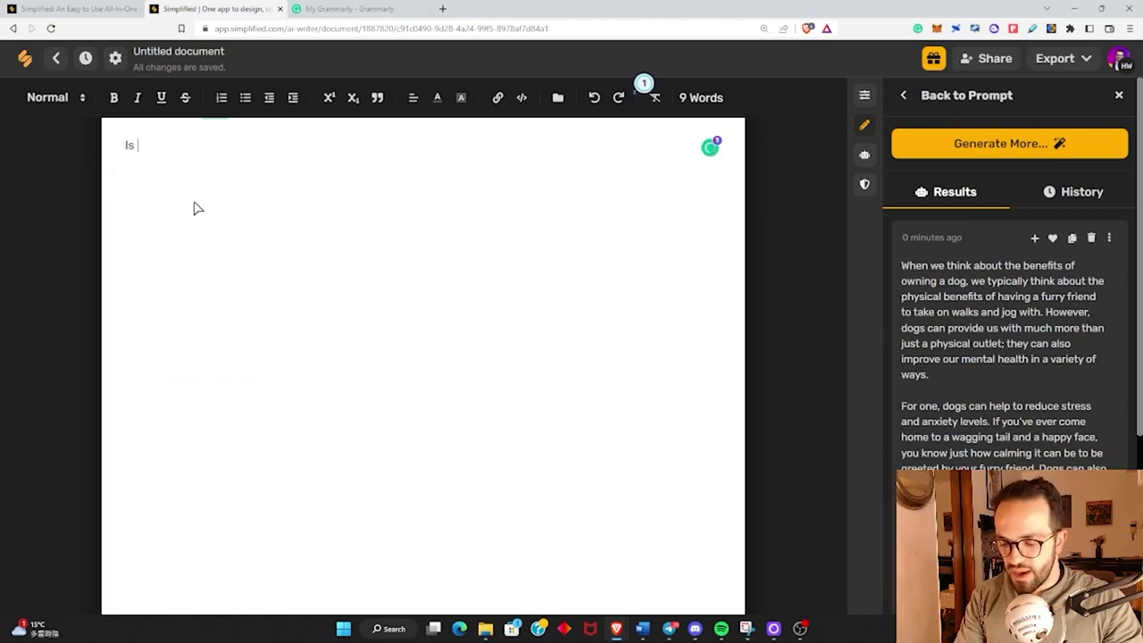
{"action": "type", "text": "J"}
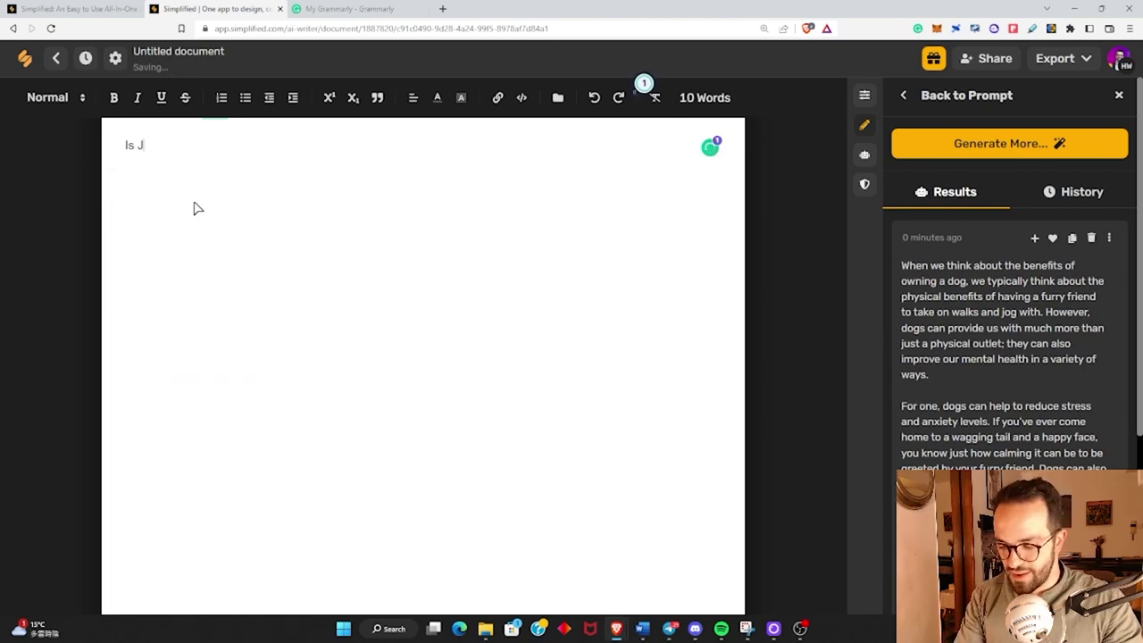
{"action": "type", "text": "oe Biden a go"}
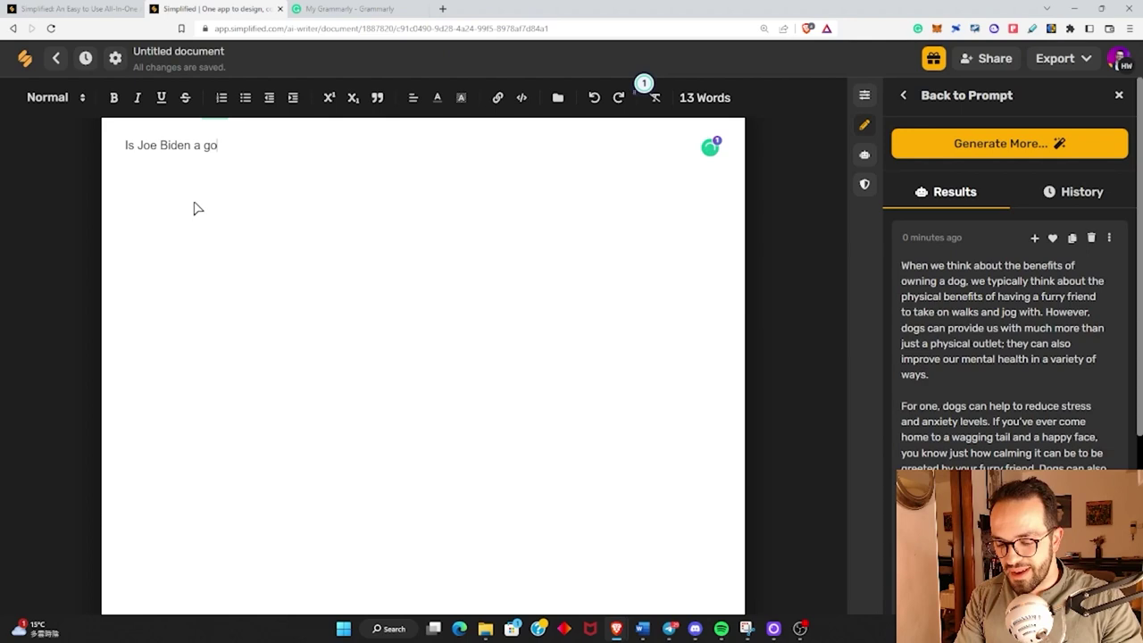
{"action": "type", "text": "od president"}
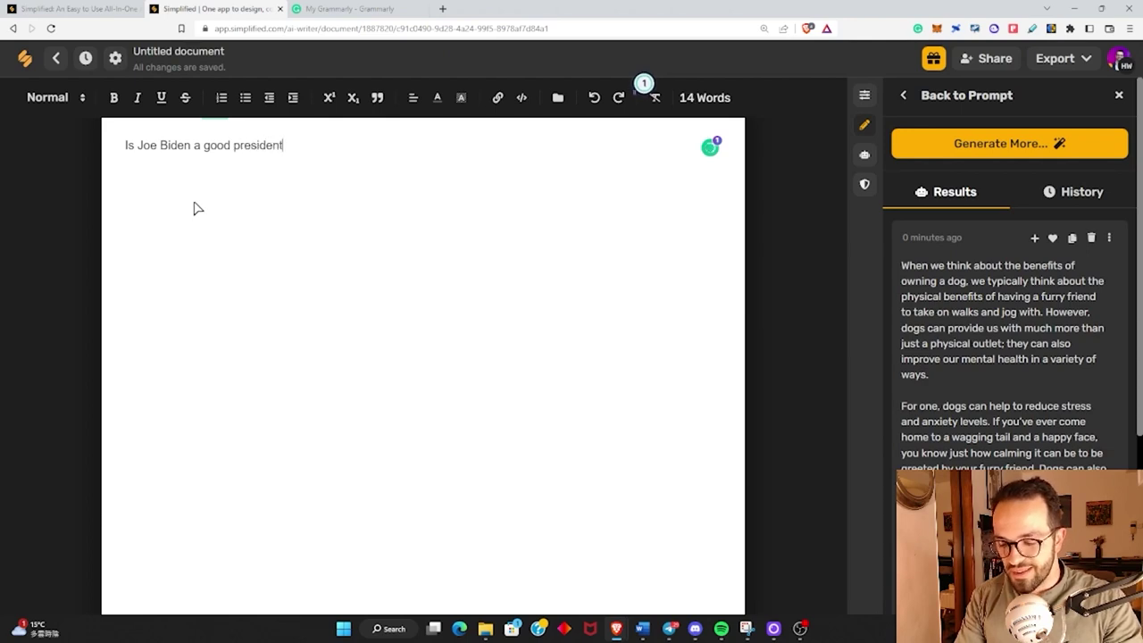
{"action": "type", "text": "?"}
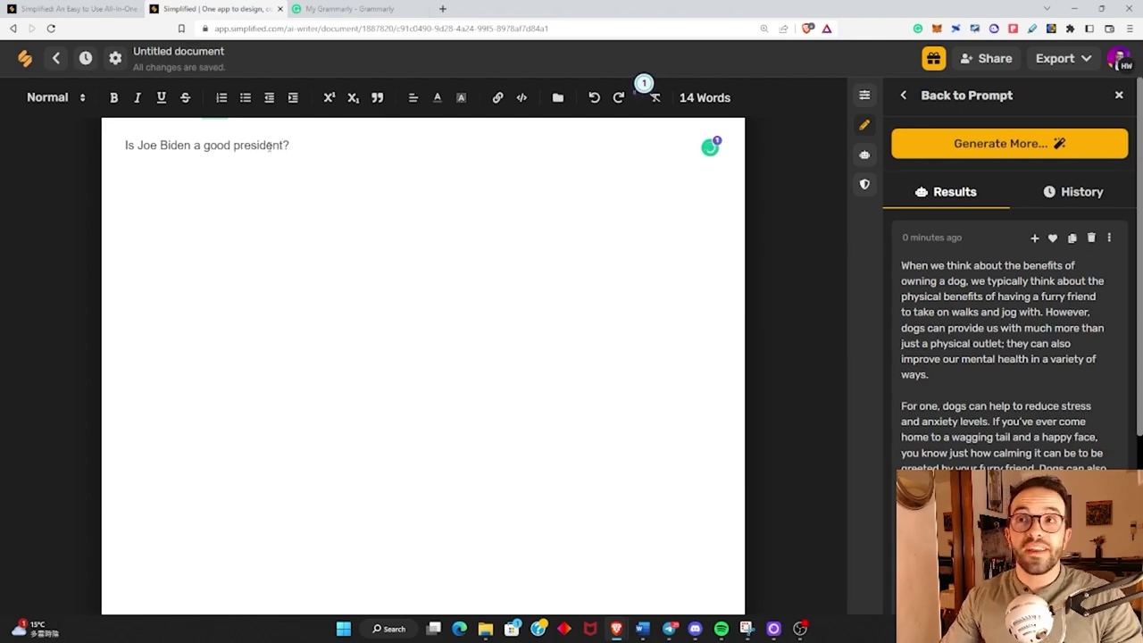
{"action": "left_click_drag", "start_coordinate": [291, 145], "coordinate": [126, 146]}
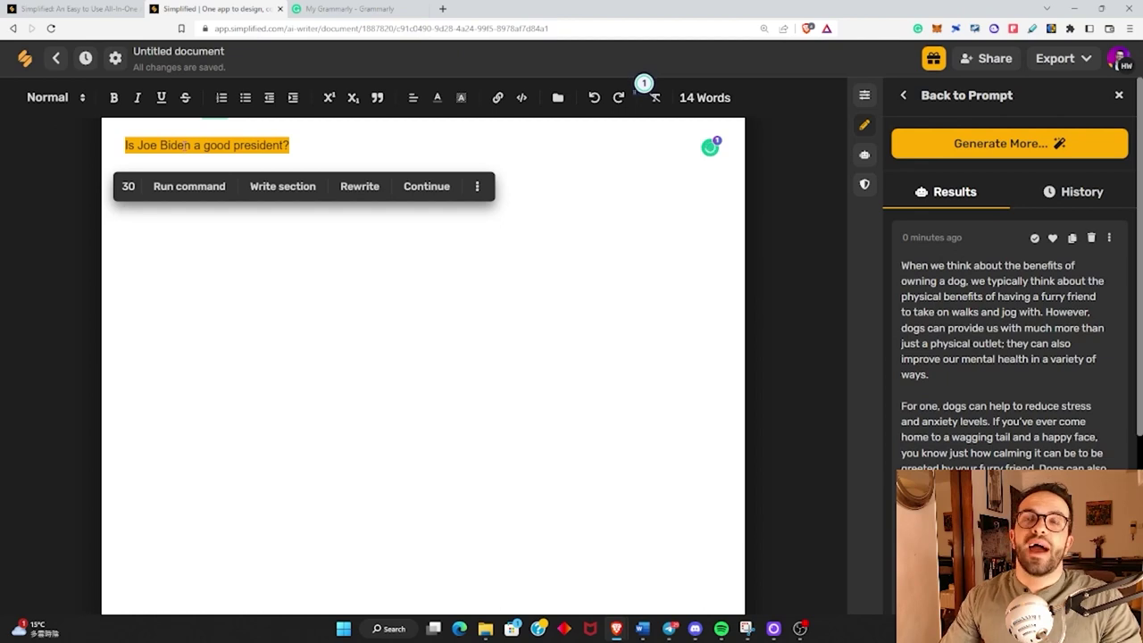
{"action": "left_click", "coordinate": [183, 189]}
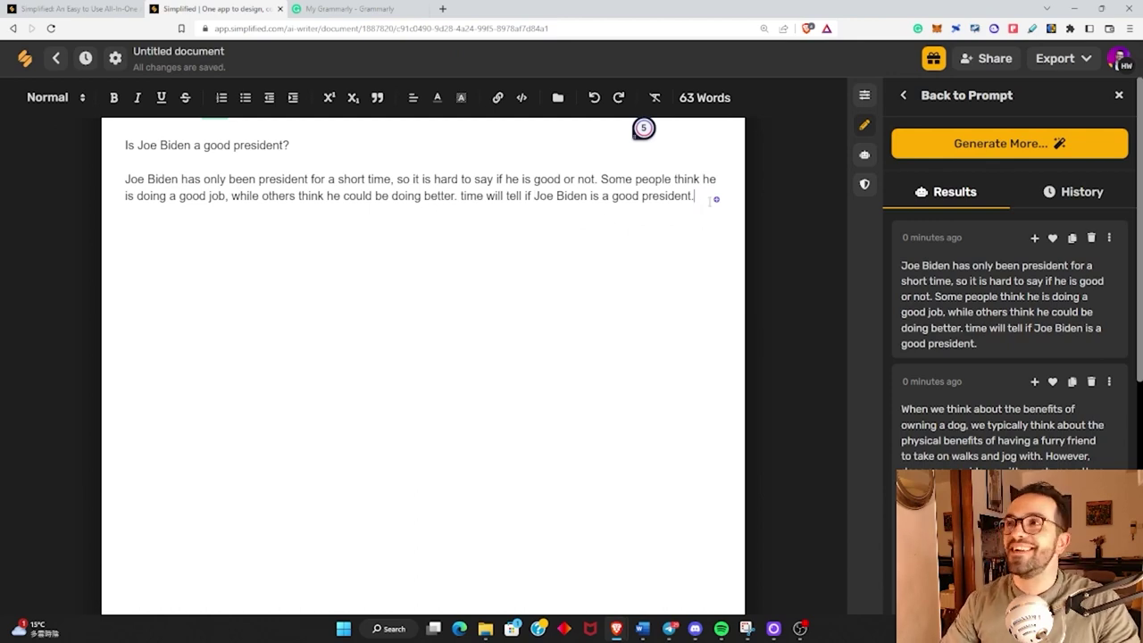
Replace the document text with the prompt 'Write 300 words on why Bitcoin is a good investment'.
{"action": "key", "text": "Return"}
{"action": "key", "text": "ctrl+a"}
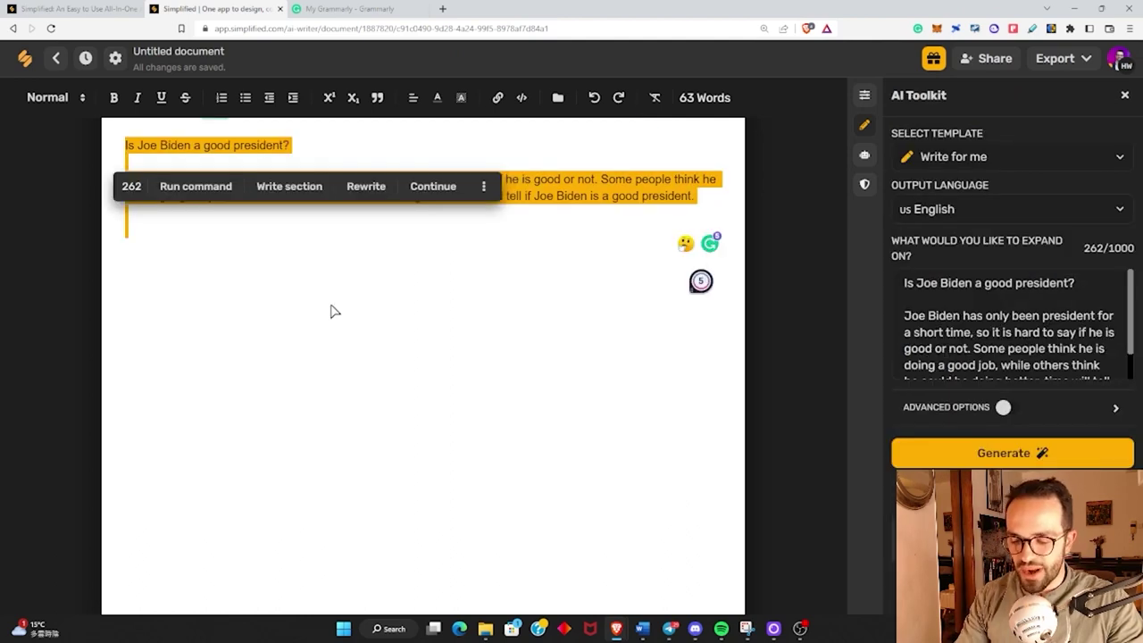
{"action": "type", "text": "Write "}
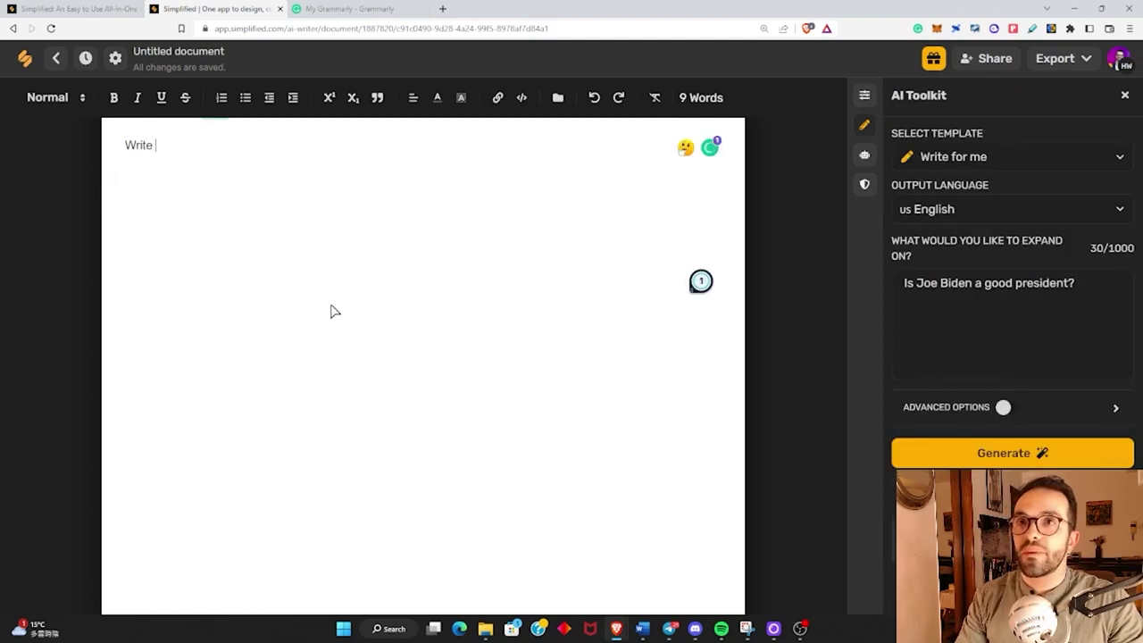
{"action": "type", "text": "300 "}
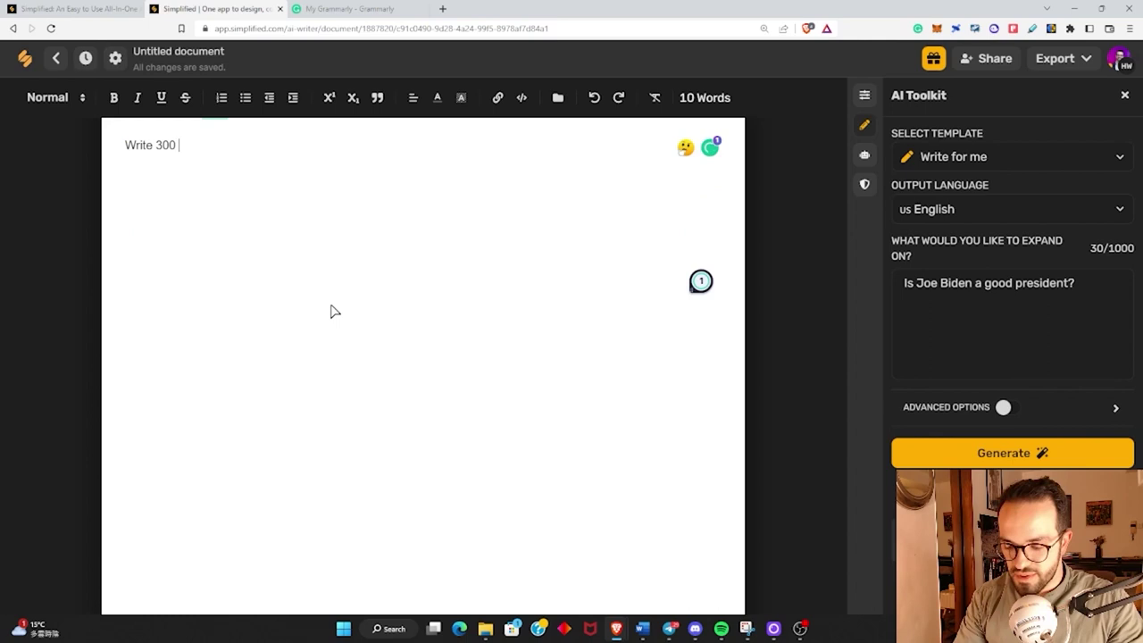
{"action": "type", "text": "words on "}
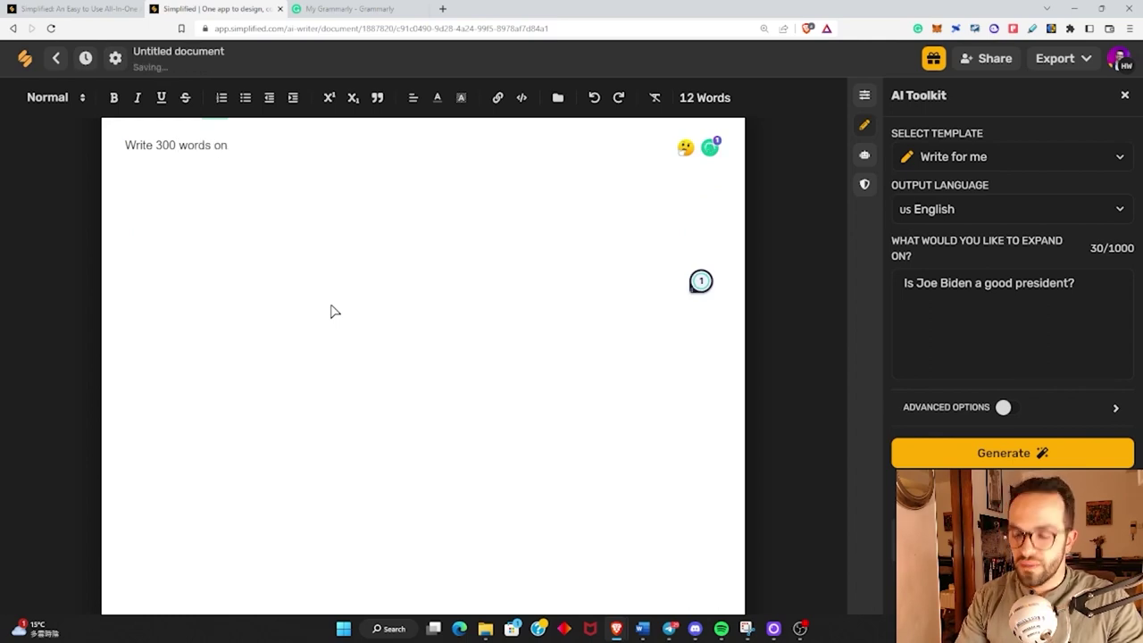
{"action": "type", "text": "why Bitcoin i"}
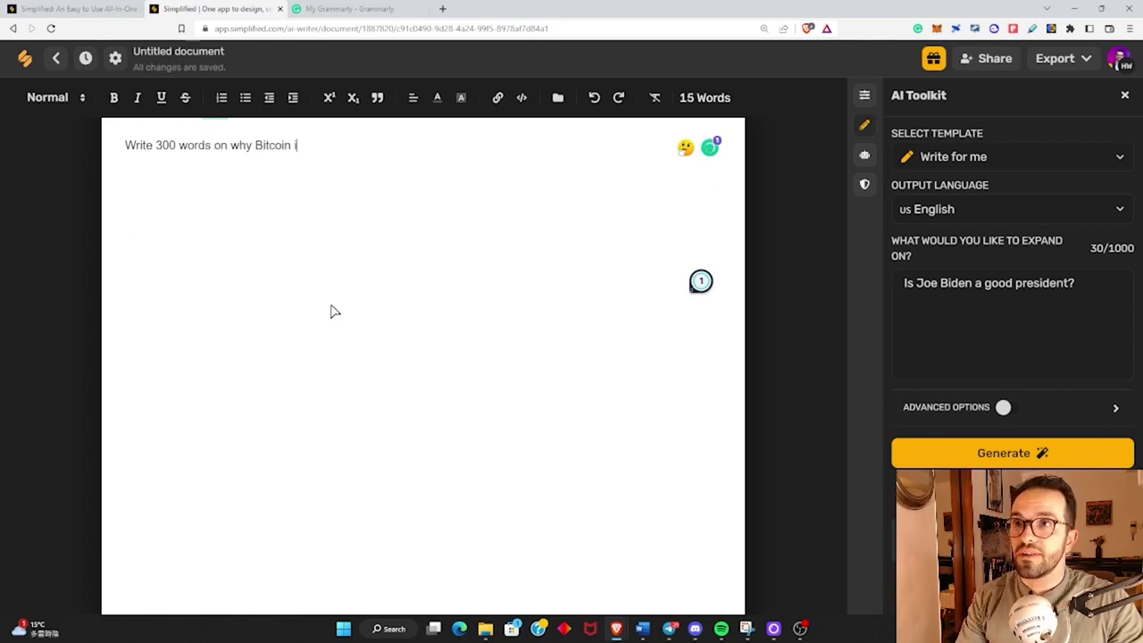
{"action": "type", "text": "s a good inves"}
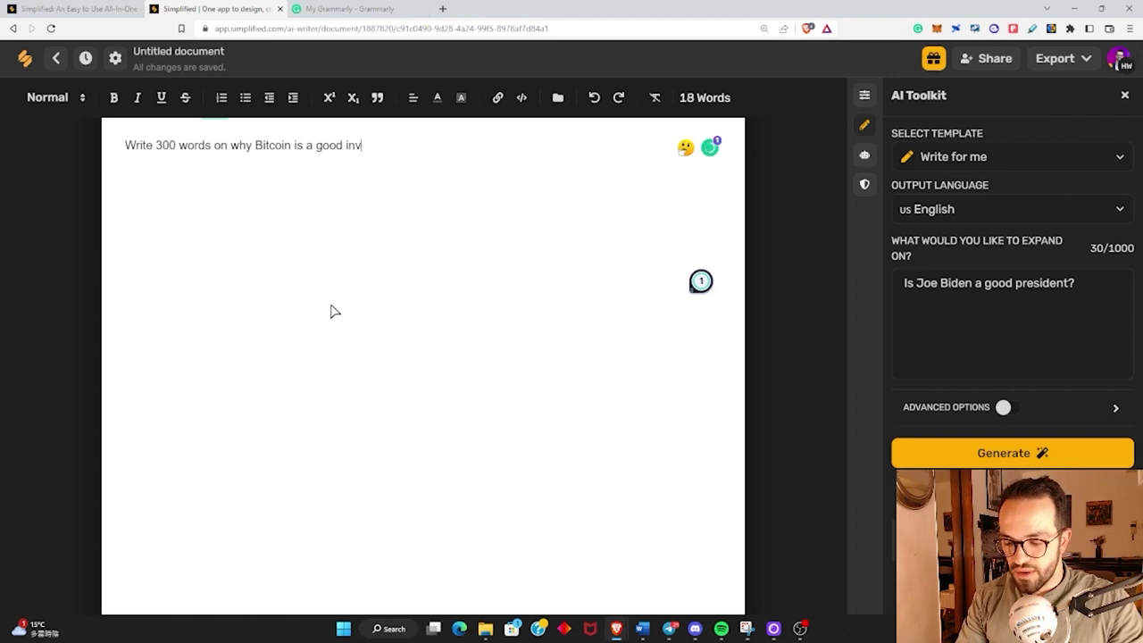
{"action": "type", "text": "tment"}
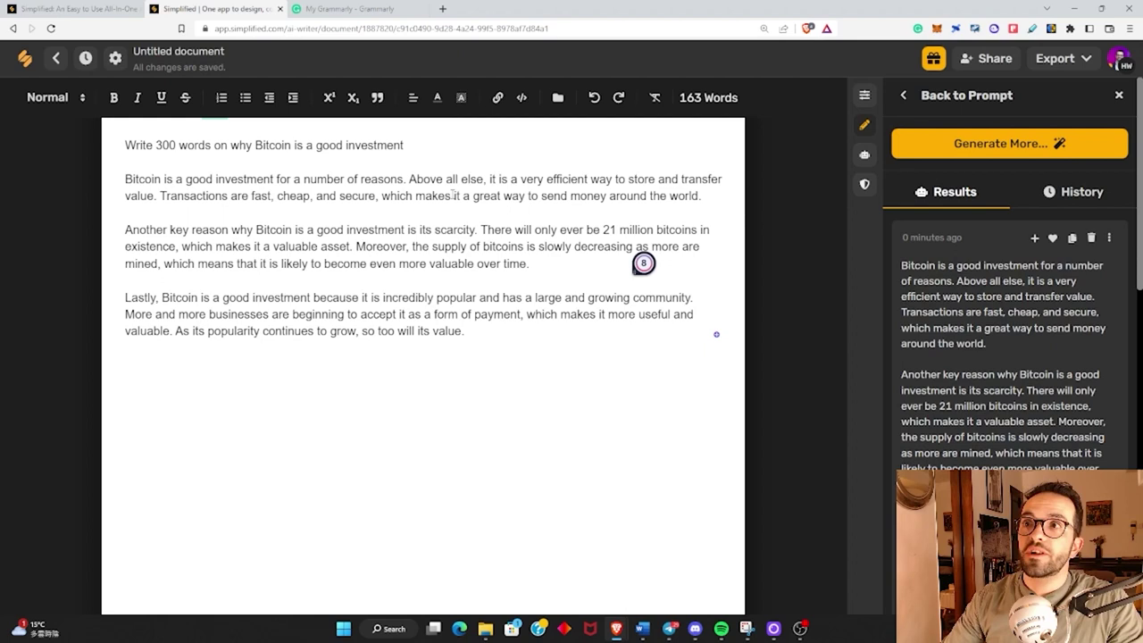
Look over the generated Bitcoin paragraphs, then delete them, leaving only the prompt.
{"action": "left_click_drag", "start_coordinate": [453, 195], "coordinate": [702, 196]}
{"action": "left_click", "coordinate": [373, 212]}
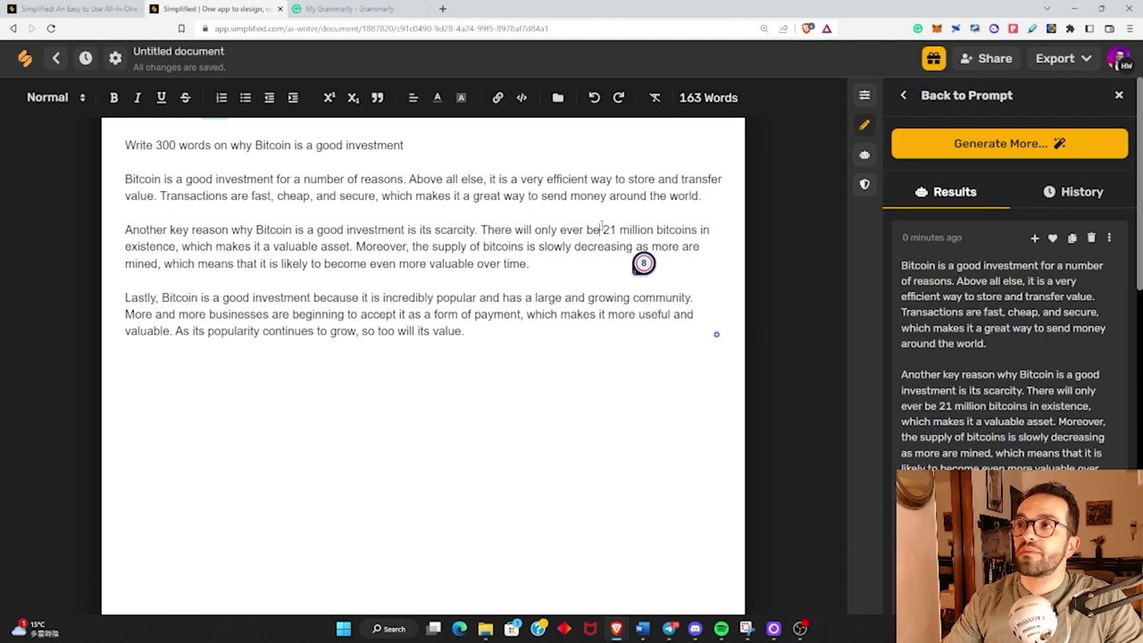
{"action": "left_click_drag", "start_coordinate": [602, 229], "coordinate": [701, 230]}
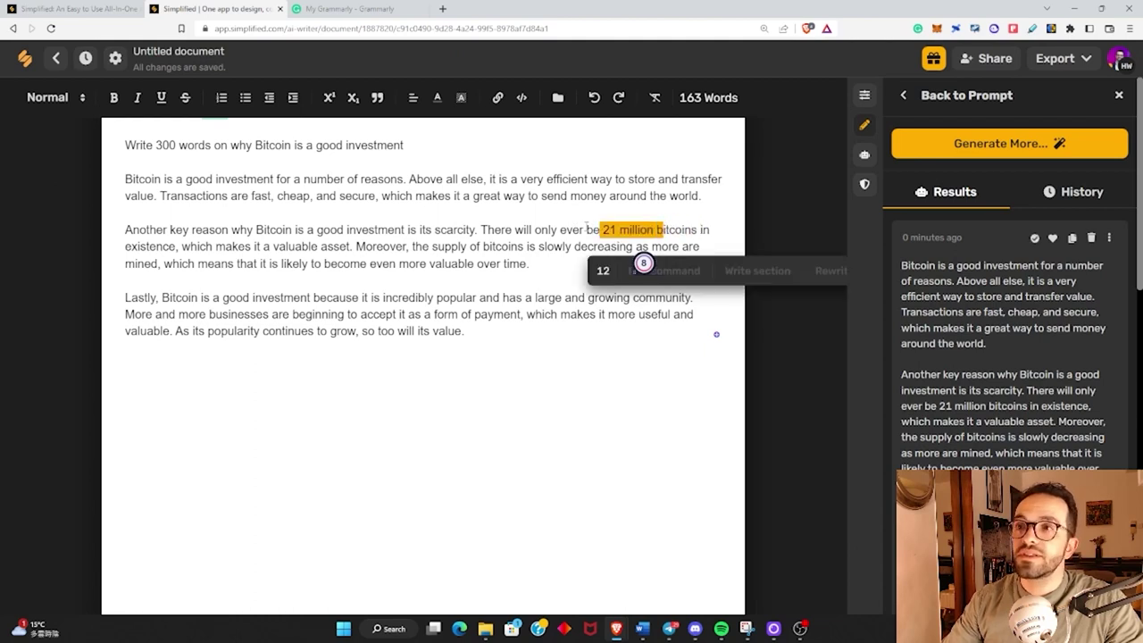
{"action": "left_click", "coordinate": [474, 334]}
{"action": "left_click_drag", "start_coordinate": [485, 334], "coordinate": [149, 165]}
{"action": "key", "text": "BackSpace"}
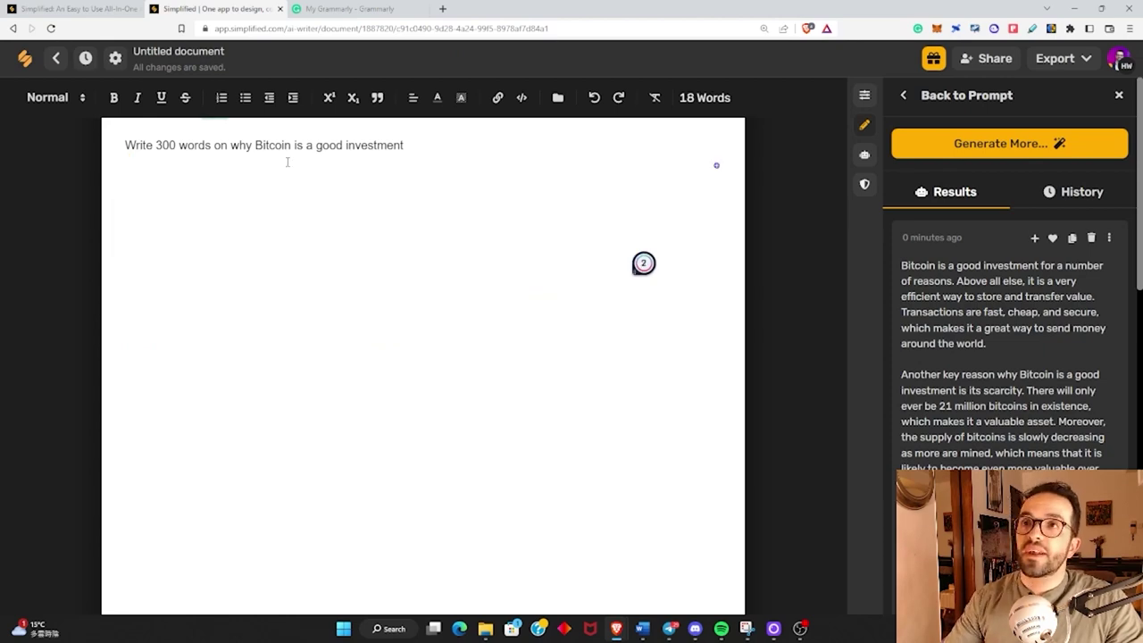
Change 'good' to 'bad' in the Bitcoin prompt and generate the AI answer.
{"action": "double_click", "coordinate": [332, 146]}
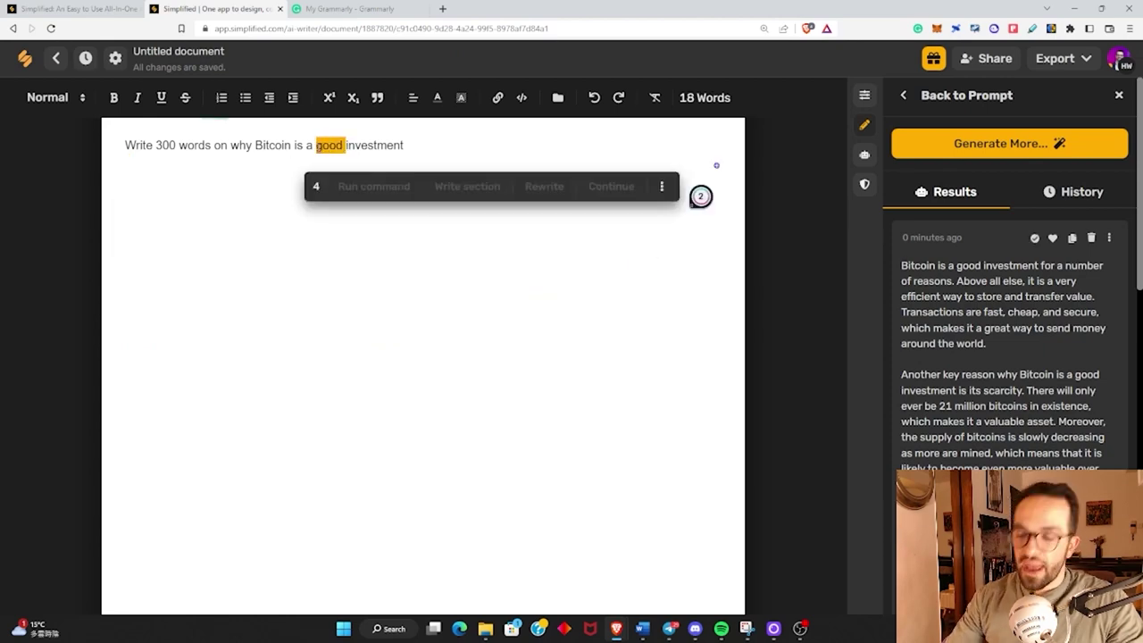
{"action": "type", "text": "bad"}
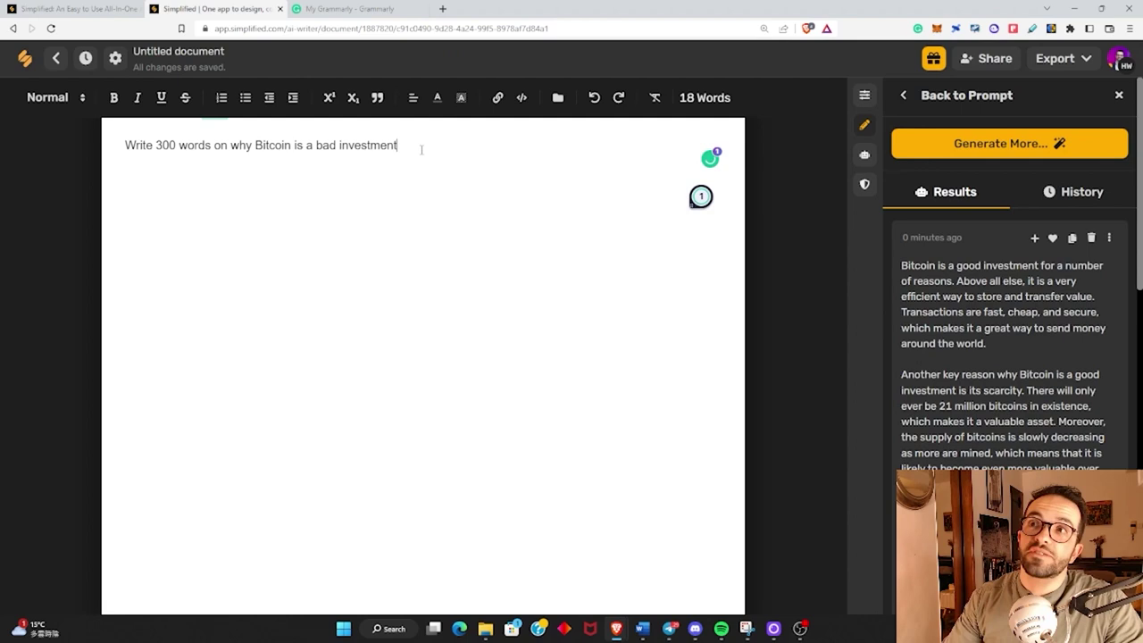
{"action": "left_click_drag", "start_coordinate": [396, 146], "coordinate": [125, 148]}
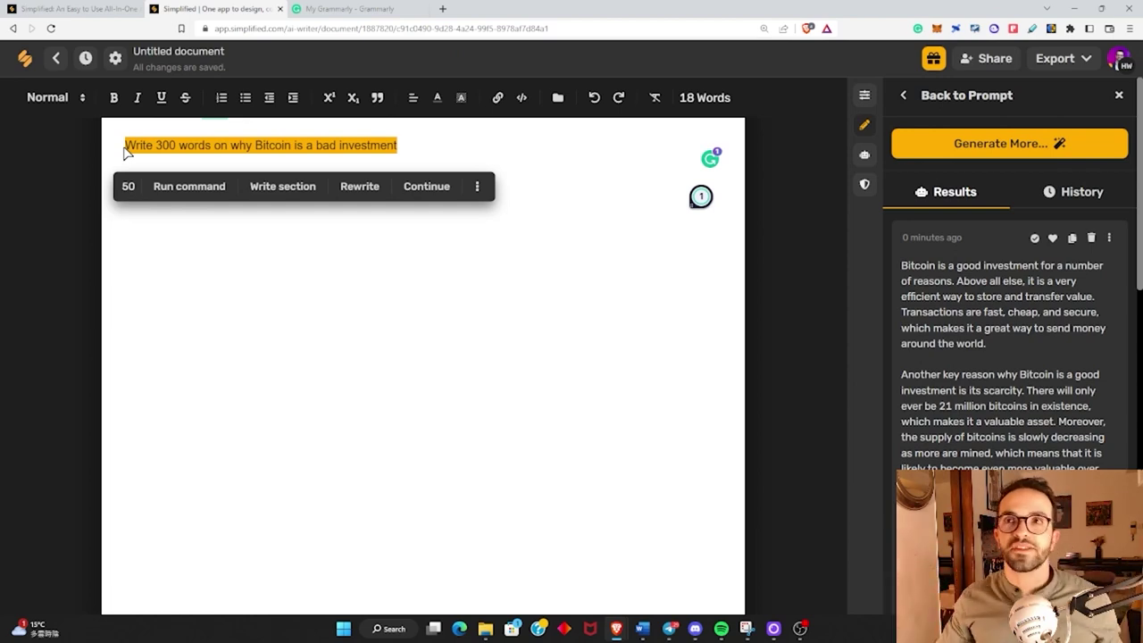
{"action": "left_click", "coordinate": [183, 187]}
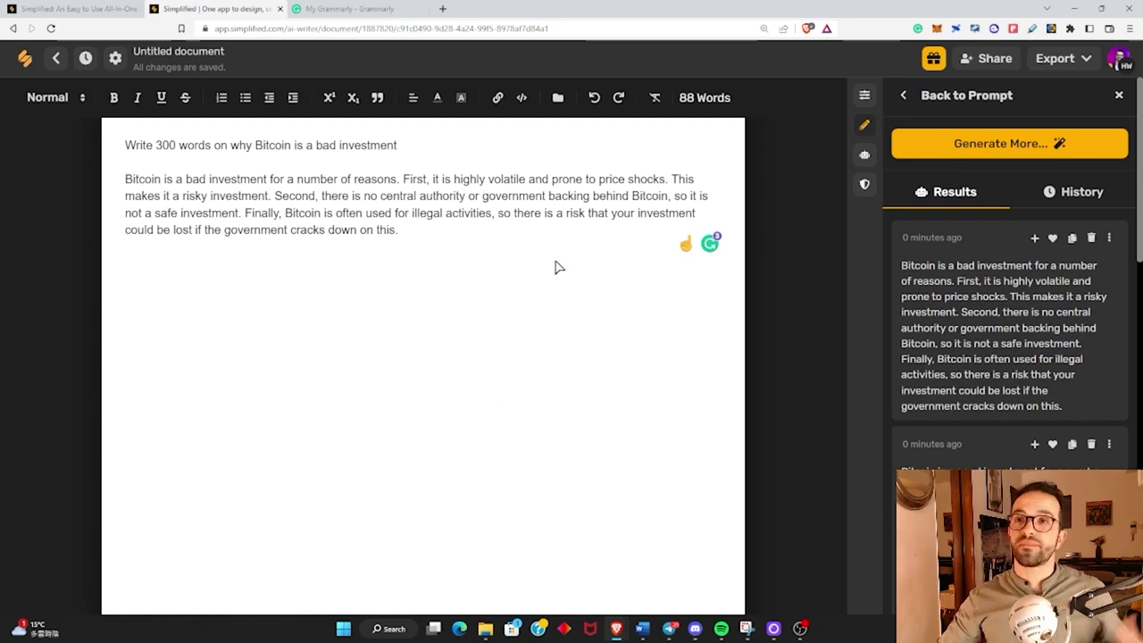
Break the Bitcoin answer into separate 'First' and 'Finally' paragraphs, then have the AI rewrite the Finally paragraph.
{"action": "key", "text": "Return"}
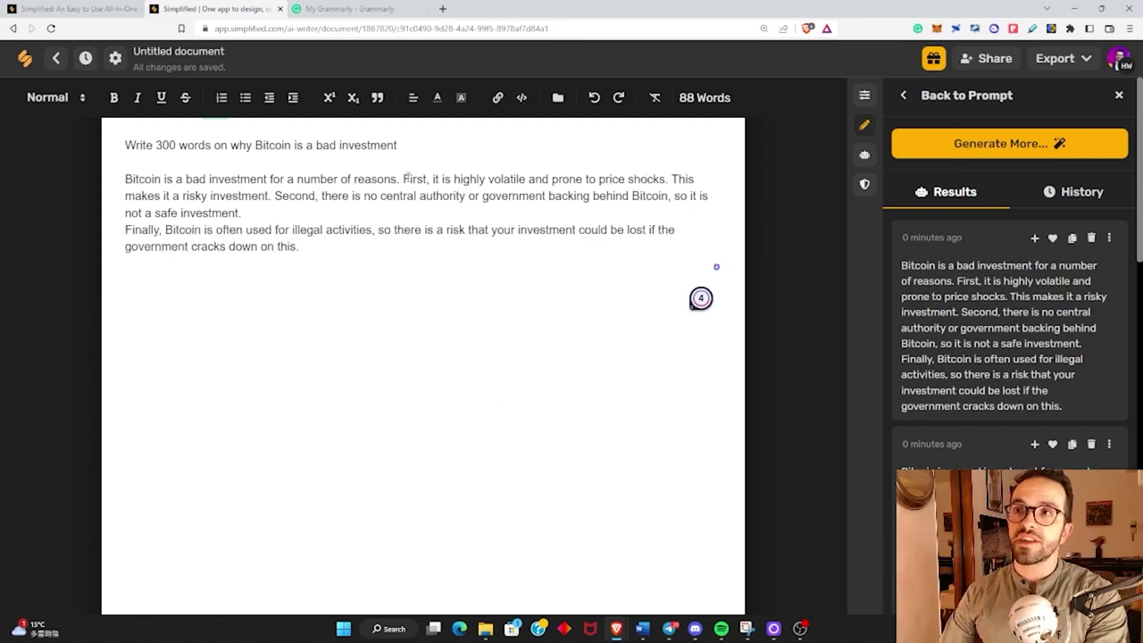
{"action": "left_click", "coordinate": [404, 179]}
{"action": "key", "text": "Return"}
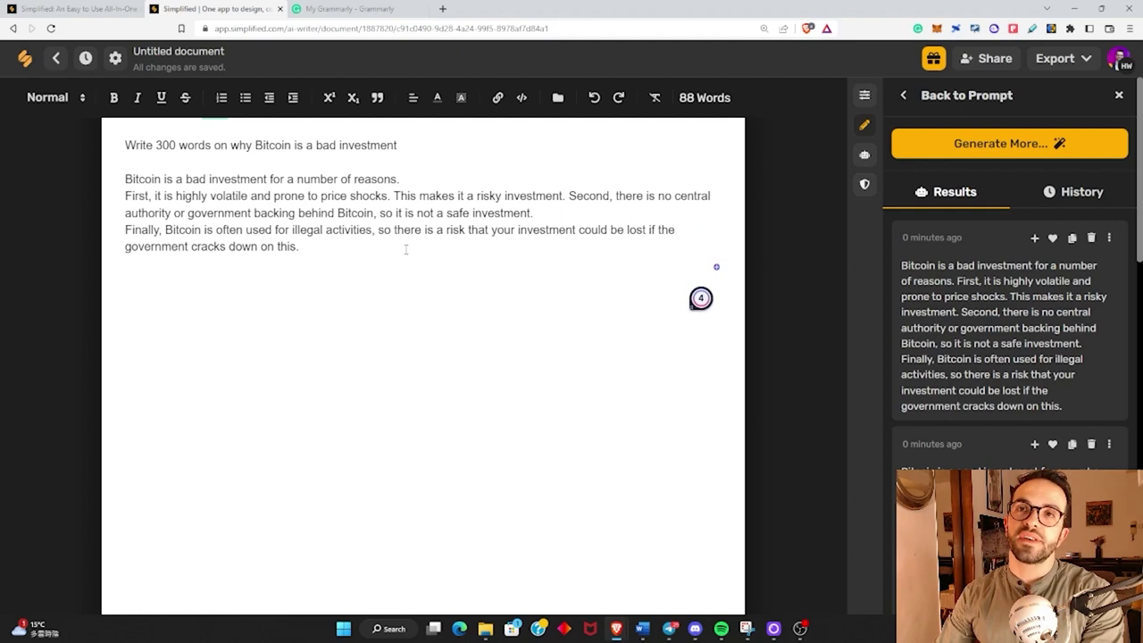
{"action": "key", "text": "Return"}
{"action": "left_click", "coordinate": [562, 230]}
{"action": "key", "text": "Return"}
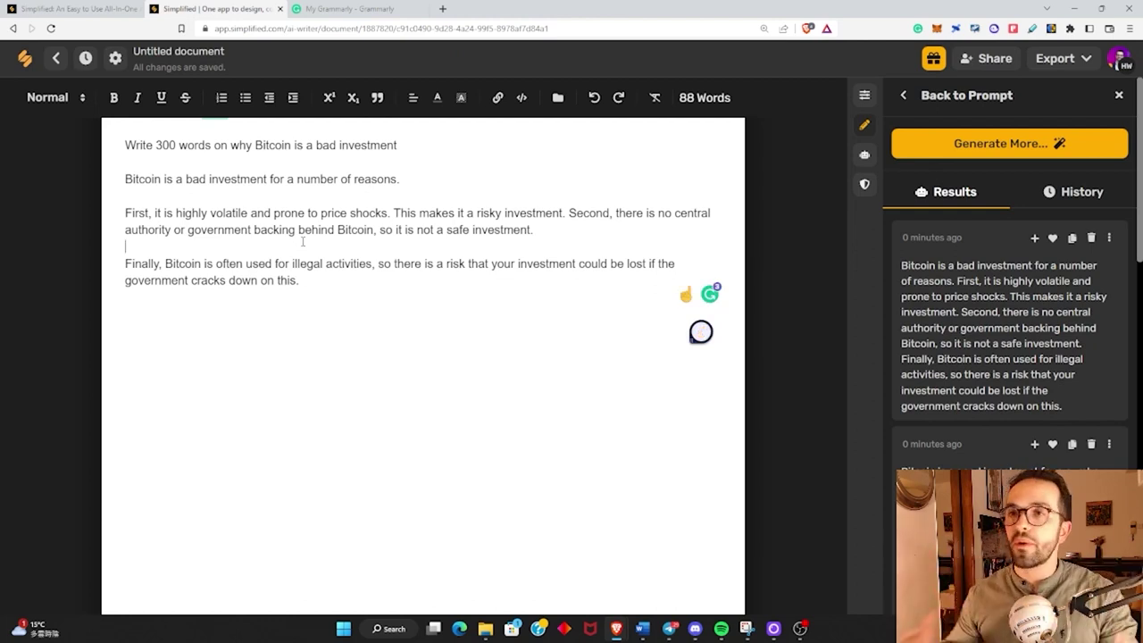
{"action": "left_click_drag", "start_coordinate": [307, 286], "coordinate": [130, 268]}
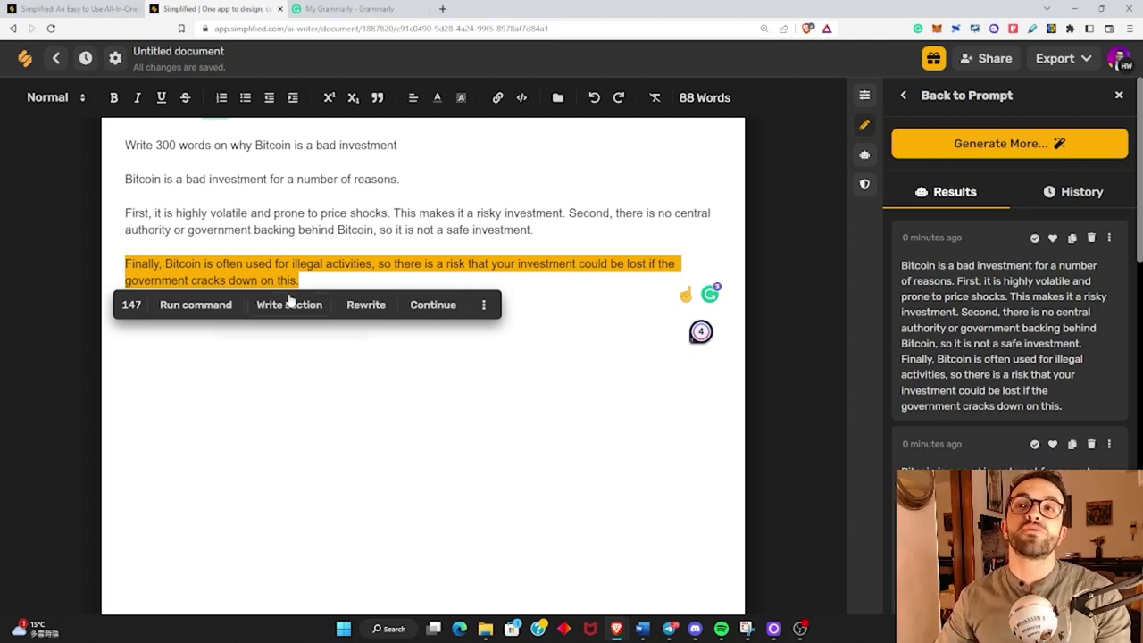
{"action": "left_click", "coordinate": [366, 306]}
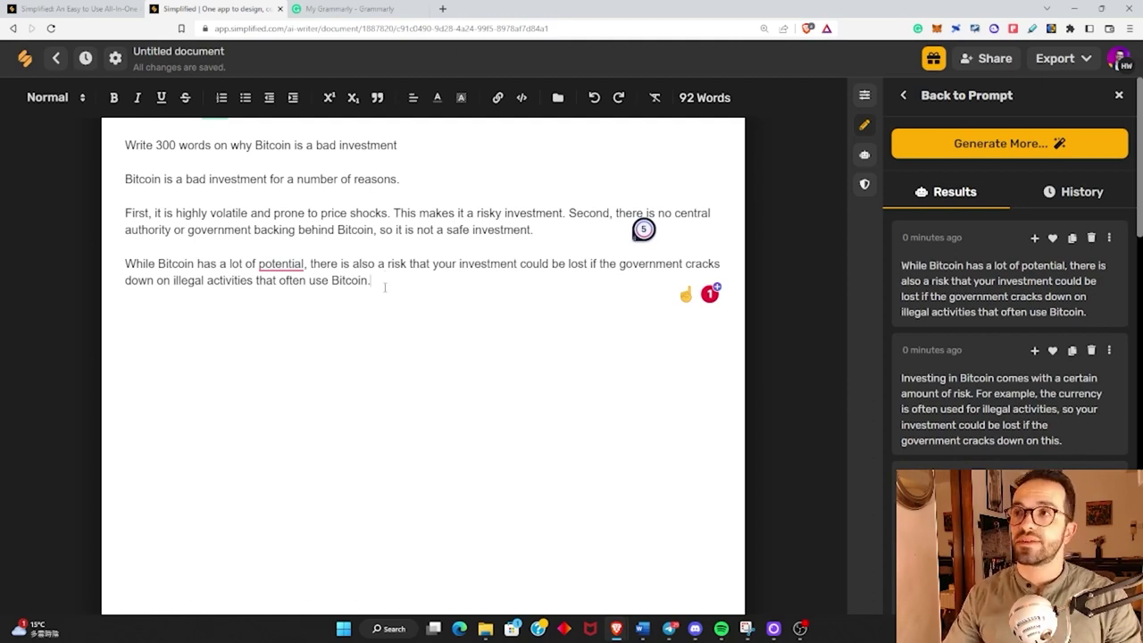
Undo the rewrite, then generate an AI section from the phrase 'government cracks down'.
{"action": "key", "text": "ctrl+z"}
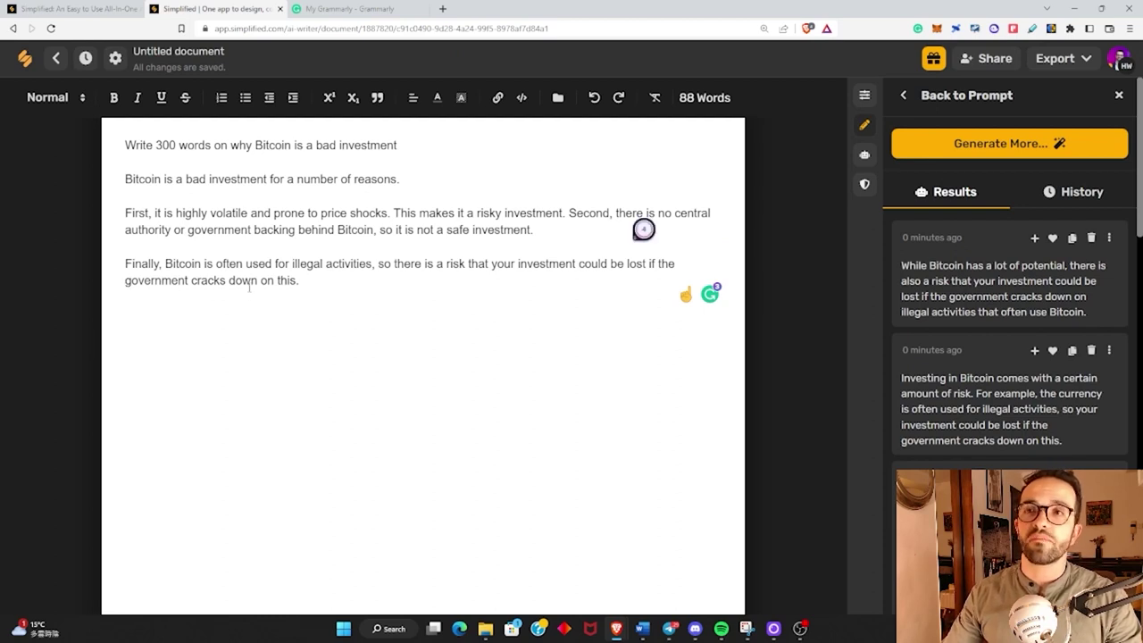
{"action": "left_click_drag", "start_coordinate": [257, 281], "coordinate": [125, 280]}
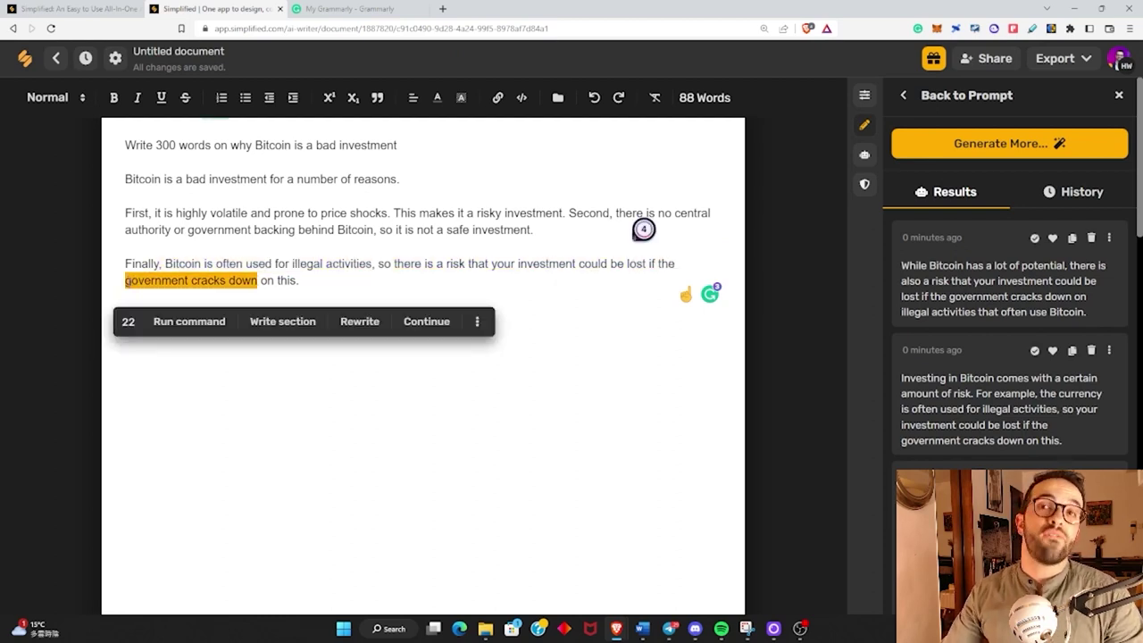
{"action": "left_click", "coordinate": [222, 282]}
{"action": "left_click_drag", "start_coordinate": [258, 281], "coordinate": [125, 281]}
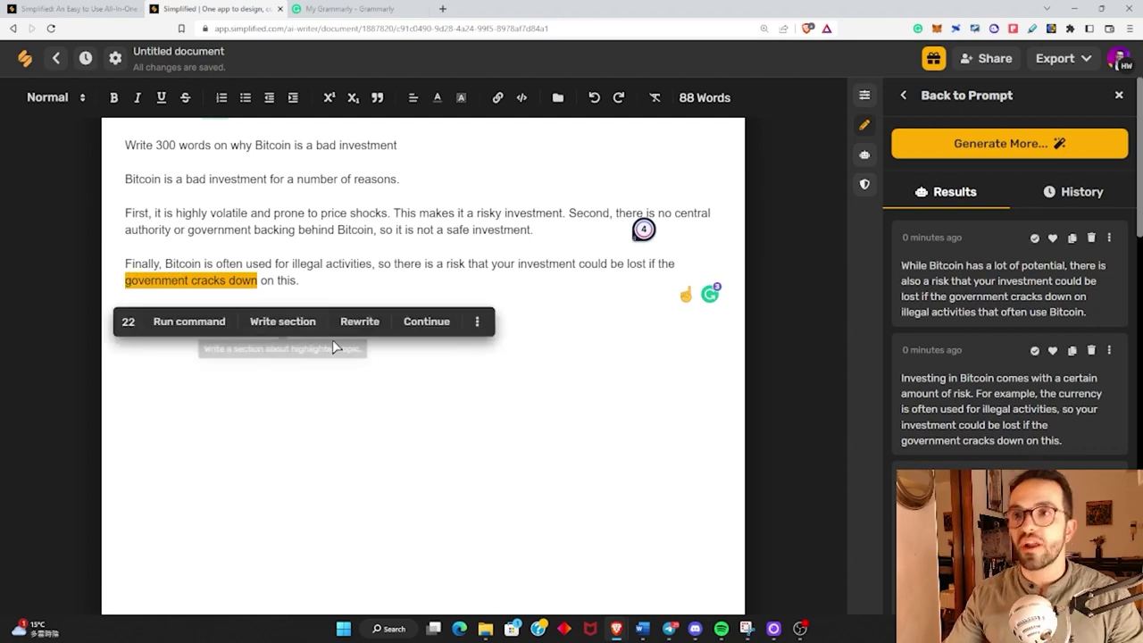
{"action": "left_click", "coordinate": [284, 323]}
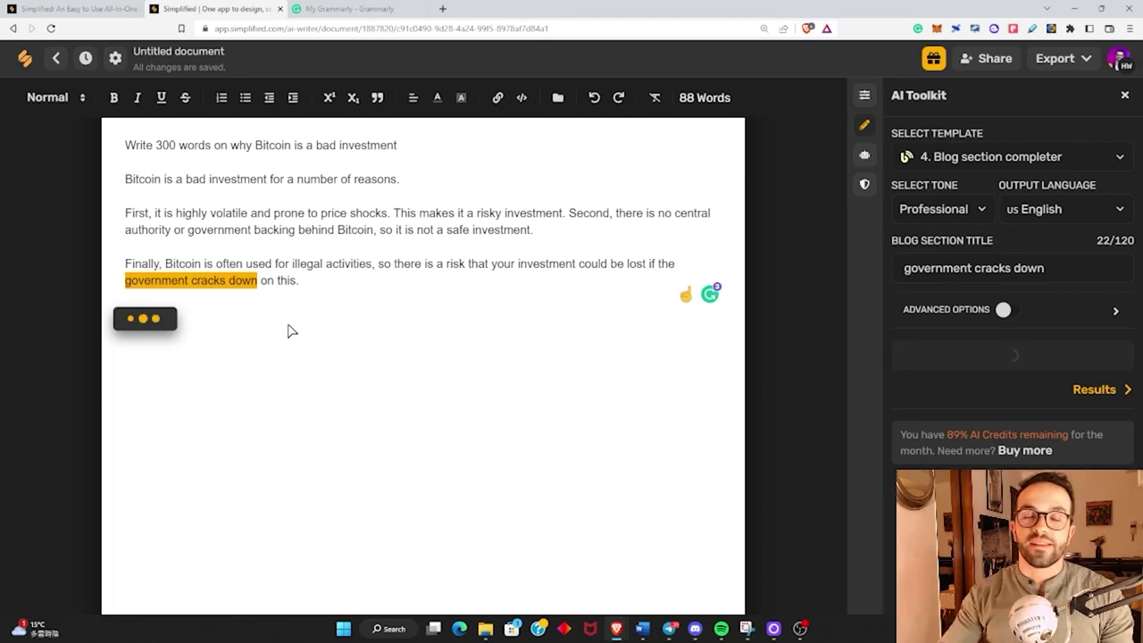
{"action": "left_click_drag", "start_coordinate": [125, 256], "coordinate": [560, 375]}
{"action": "left_click", "coordinate": [368, 460]}
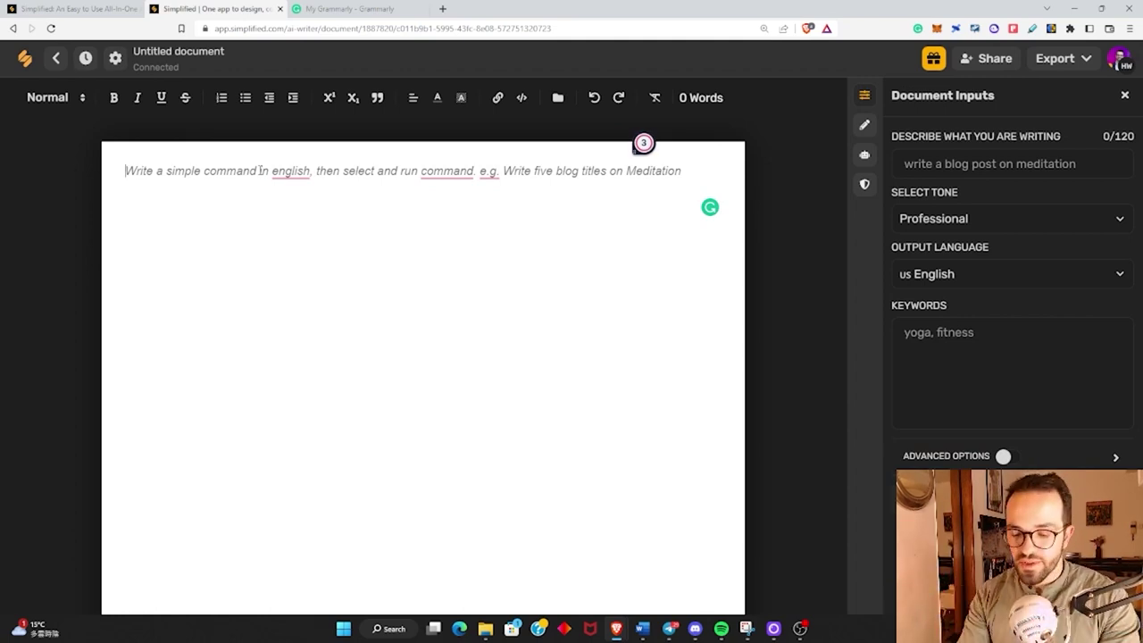
Generate an AI answer to 'Why is stoicism a good philosophy?' and extend it with Continue from its last paragraph.
{"action": "type", "text": "Why is s"}
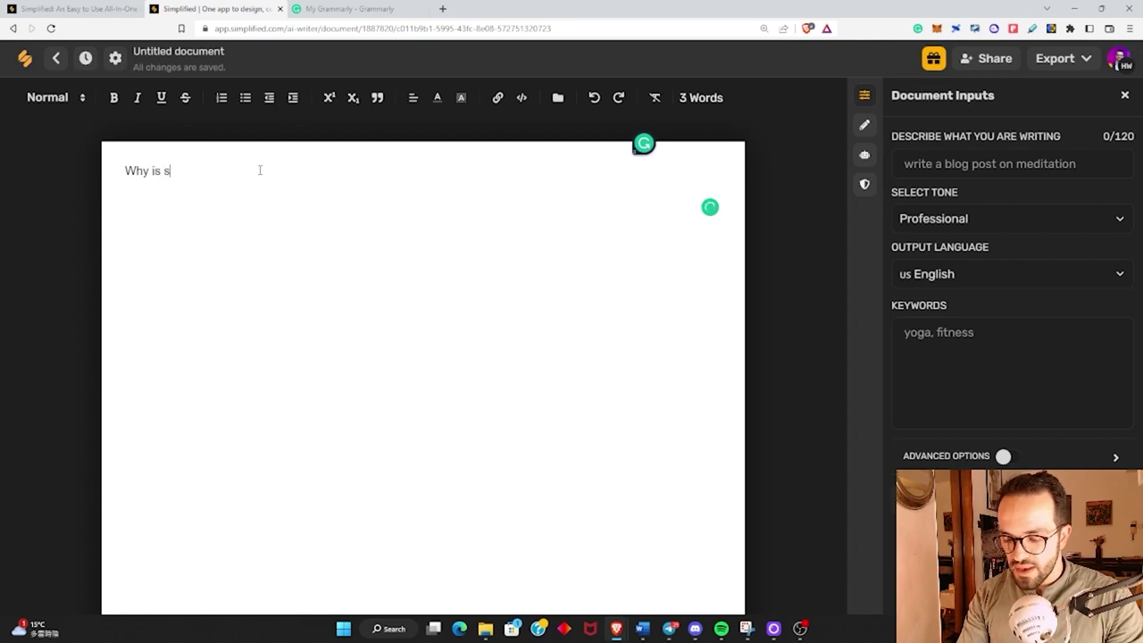
{"action": "type", "text": "toicism "}
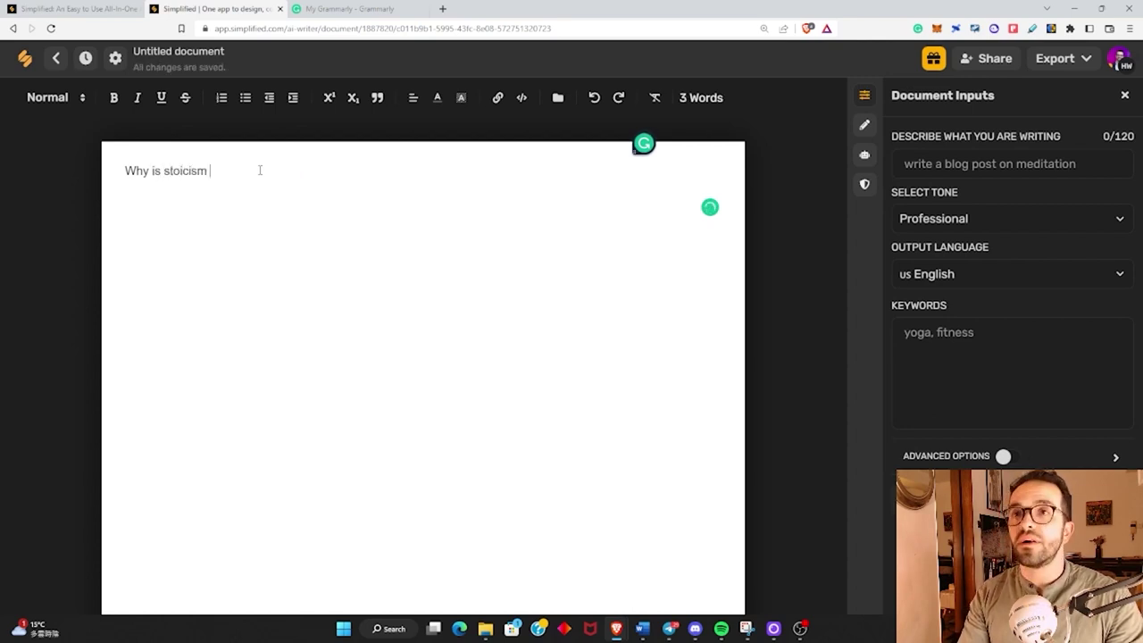
{"action": "type", "text": "a good p"}
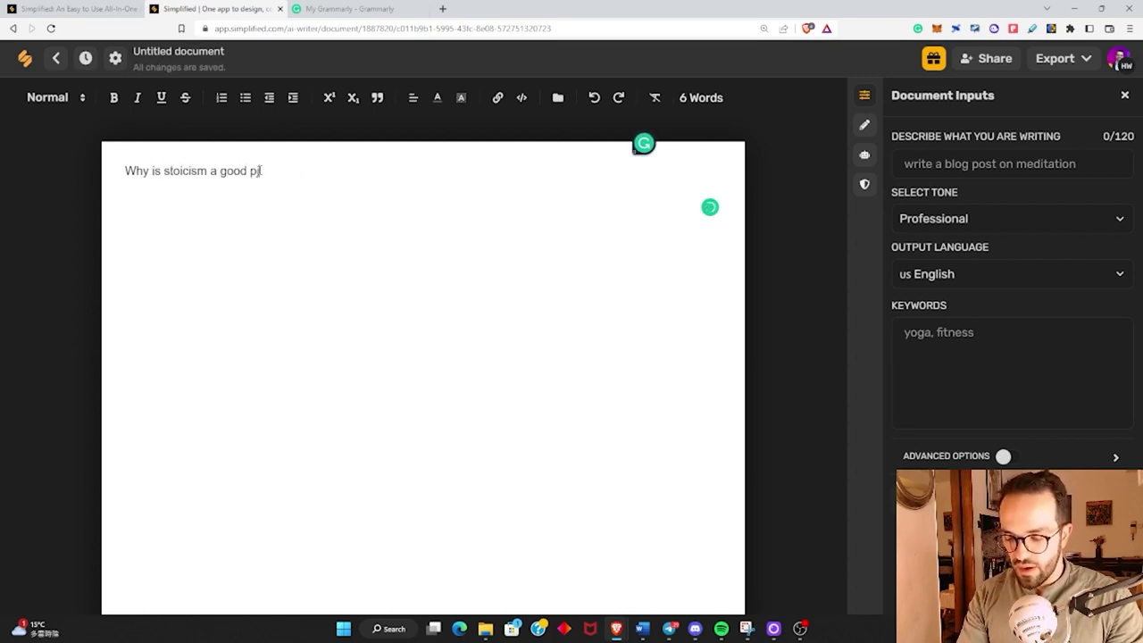
{"action": "type", "text": "hilosophy?"}
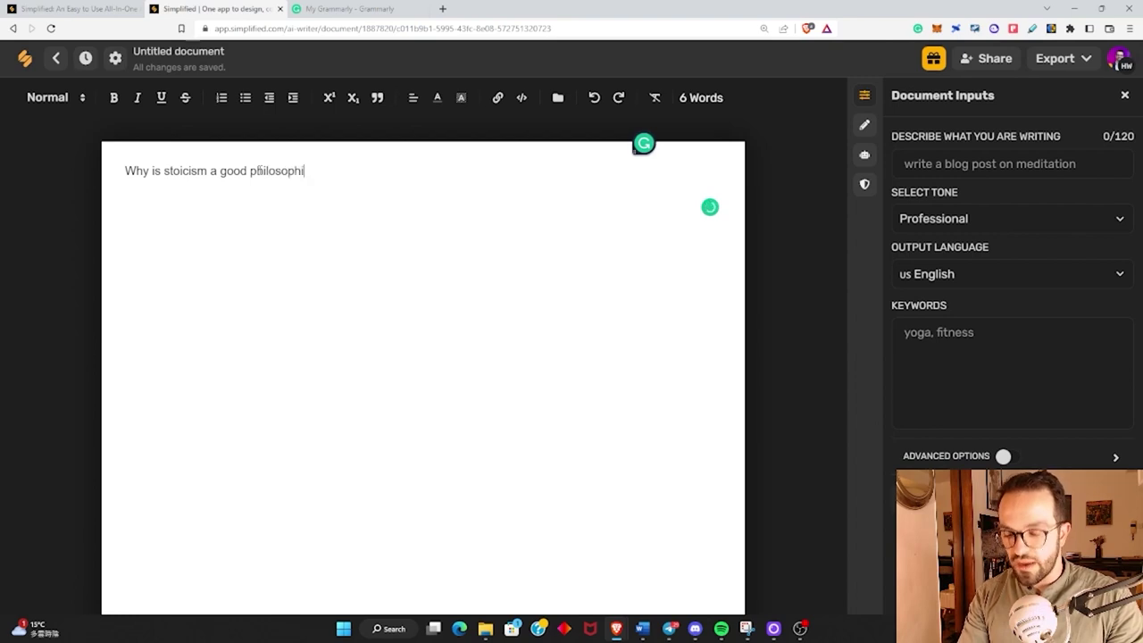
{"action": "key", "text": "ctrl+Return"}
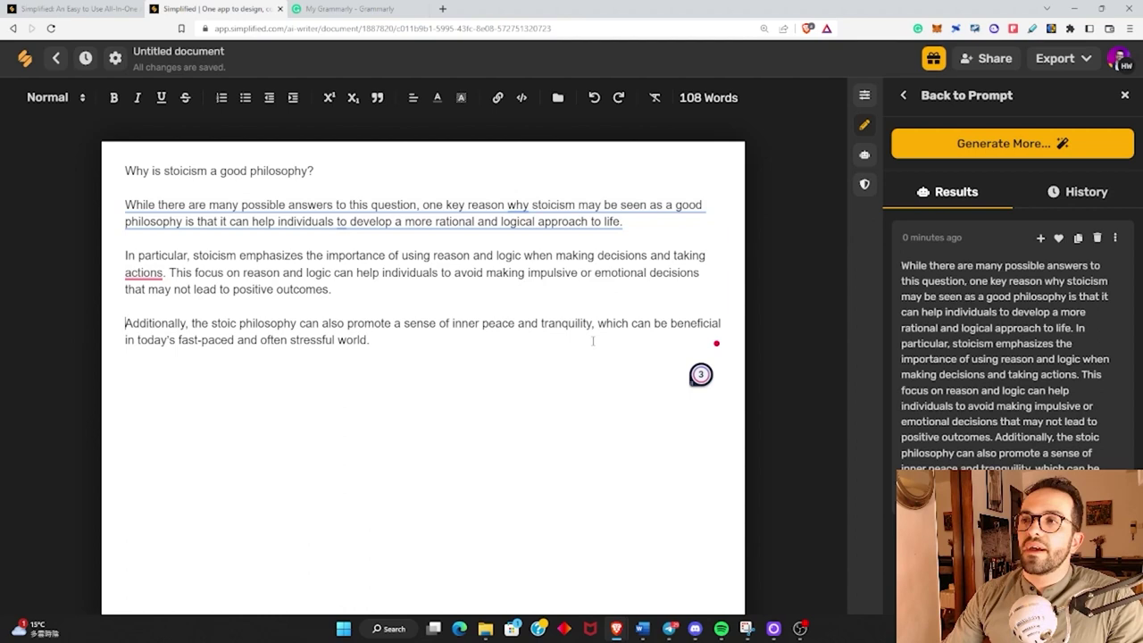
{"action": "triple_click", "coordinate": [354, 339]}
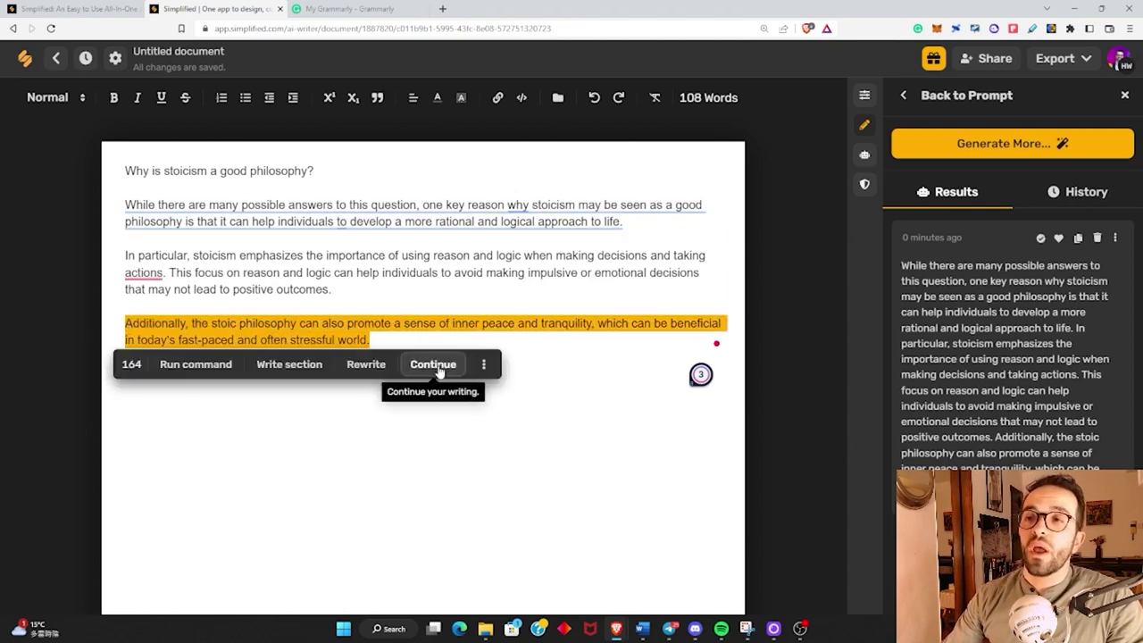
{"action": "left_click", "coordinate": [436, 364]}
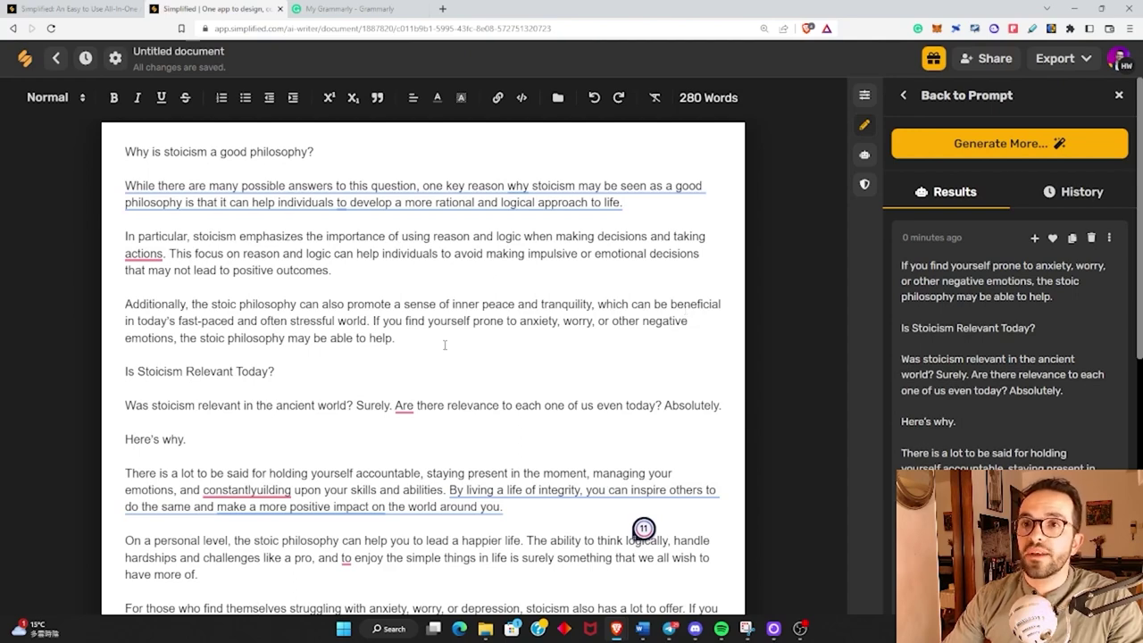
{"action": "scroll", "coordinate": [443, 345], "scroll_direction": "down", "scroll_amount": 2}
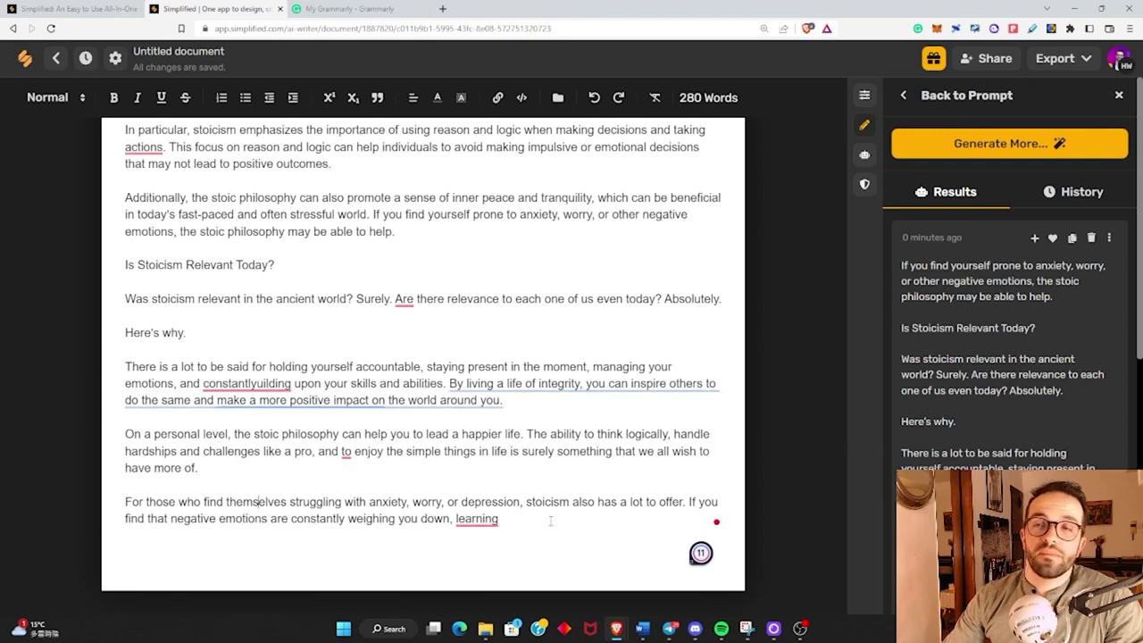
Return to the document list and open the writing templates gallery.
{"action": "left_click", "coordinate": [55, 57]}
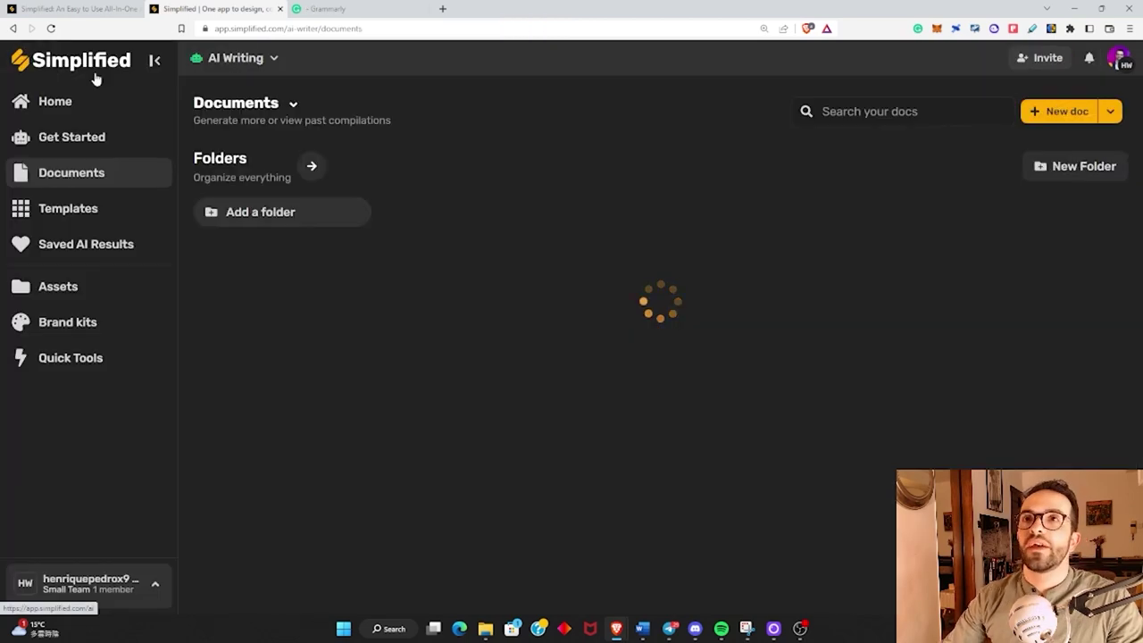
{"action": "left_click", "coordinate": [102, 140]}
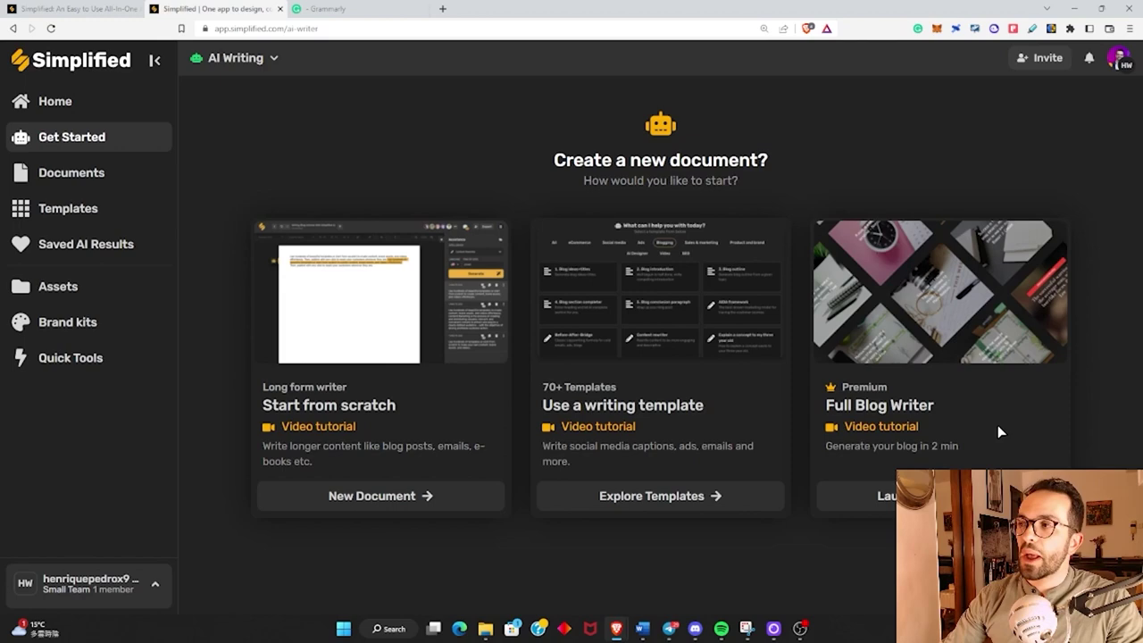
{"action": "left_click", "coordinate": [40, 207]}
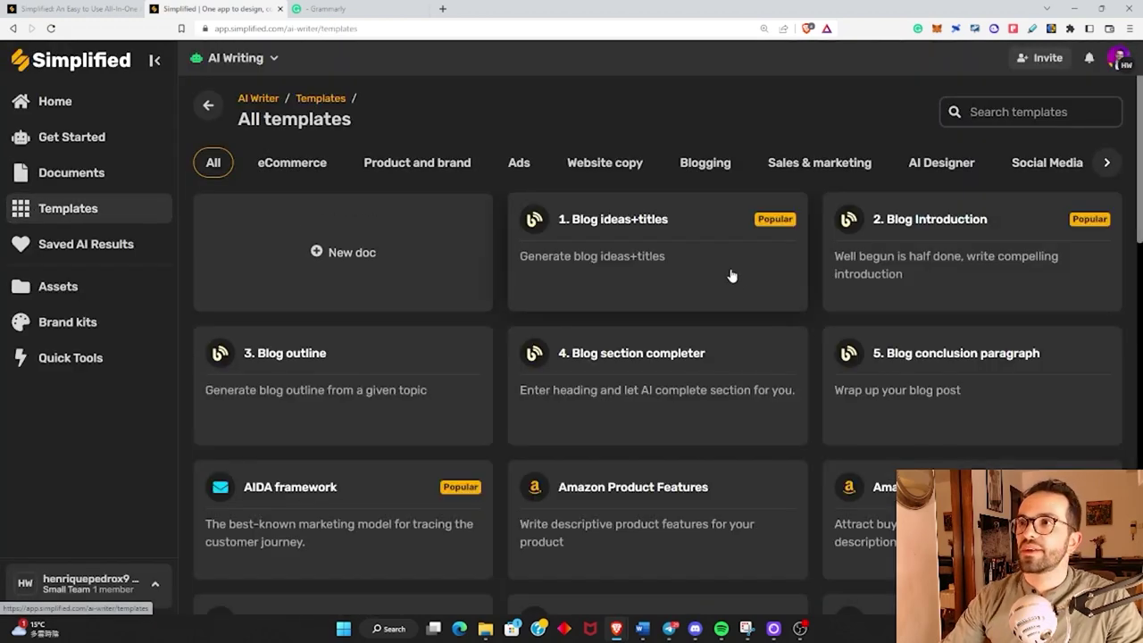
Browse the eCommerce, Product and brand, Website copy and Blogging template categories.
{"action": "left_click", "coordinate": [287, 161]}
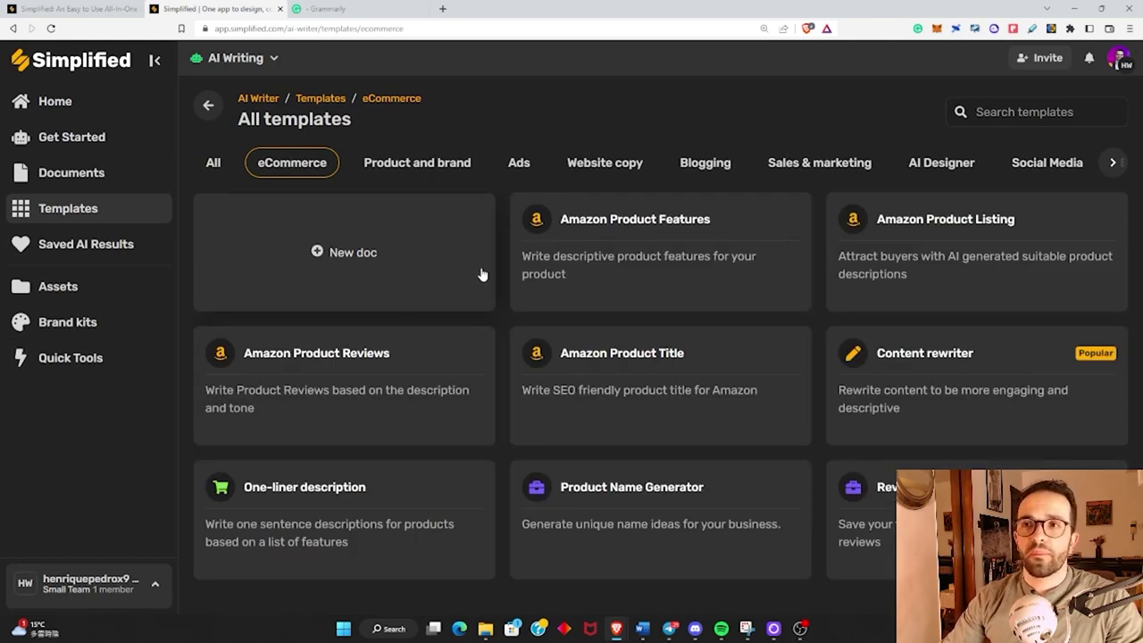
{"action": "left_click", "coordinate": [434, 170]}
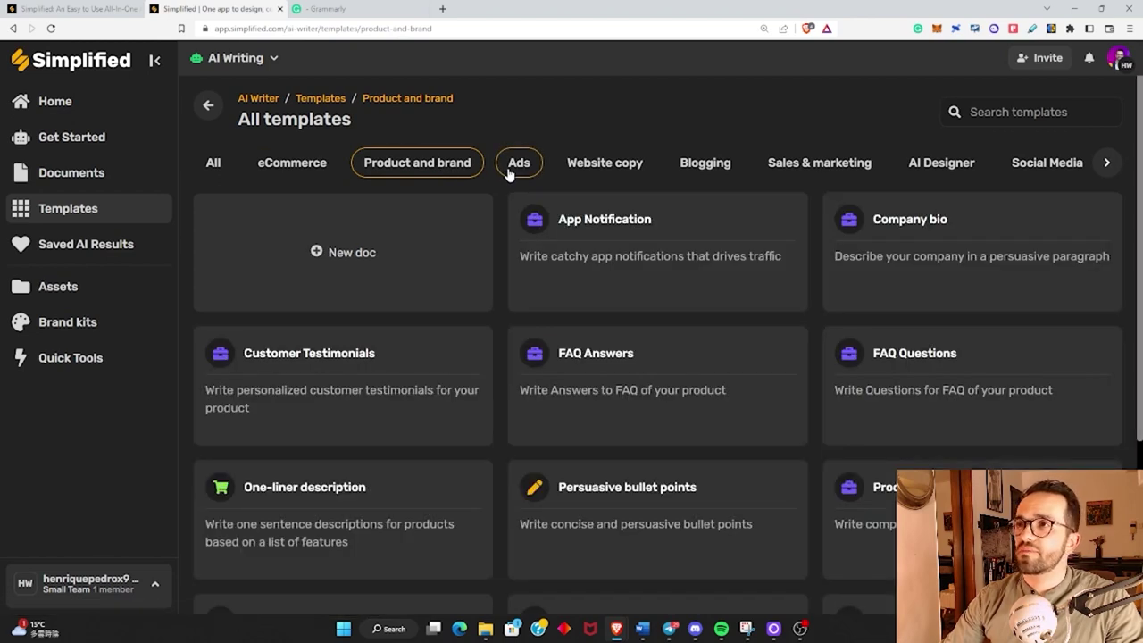
{"action": "left_click", "coordinate": [604, 165]}
{"action": "left_click", "coordinate": [720, 175]}
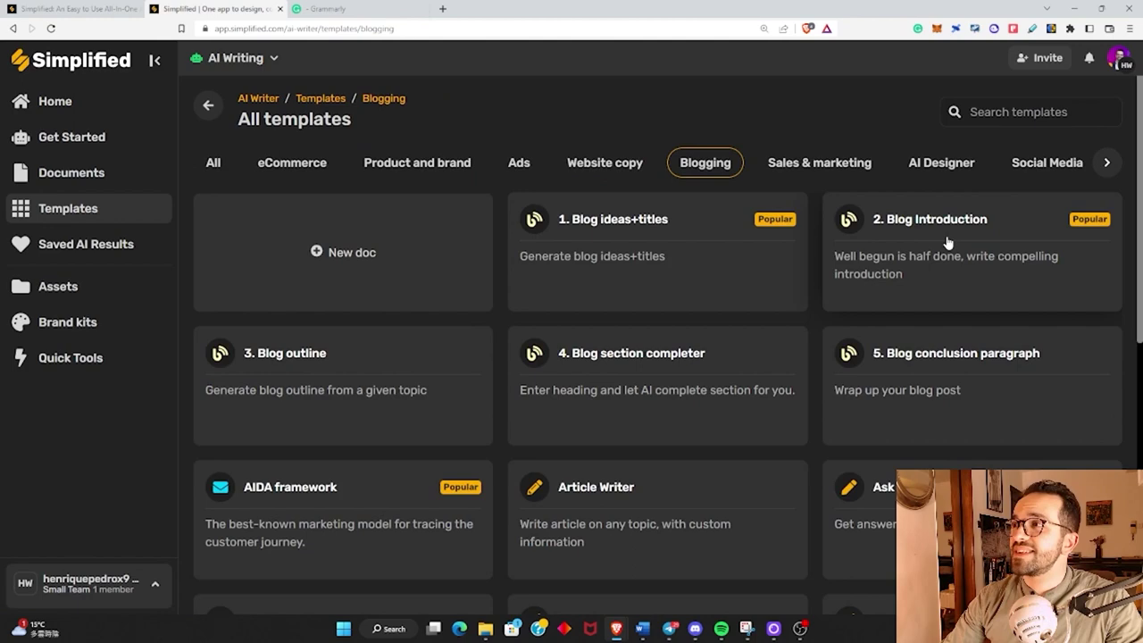
{"action": "scroll", "coordinate": [617, 434], "scroll_direction": "down", "scroll_amount": 3}
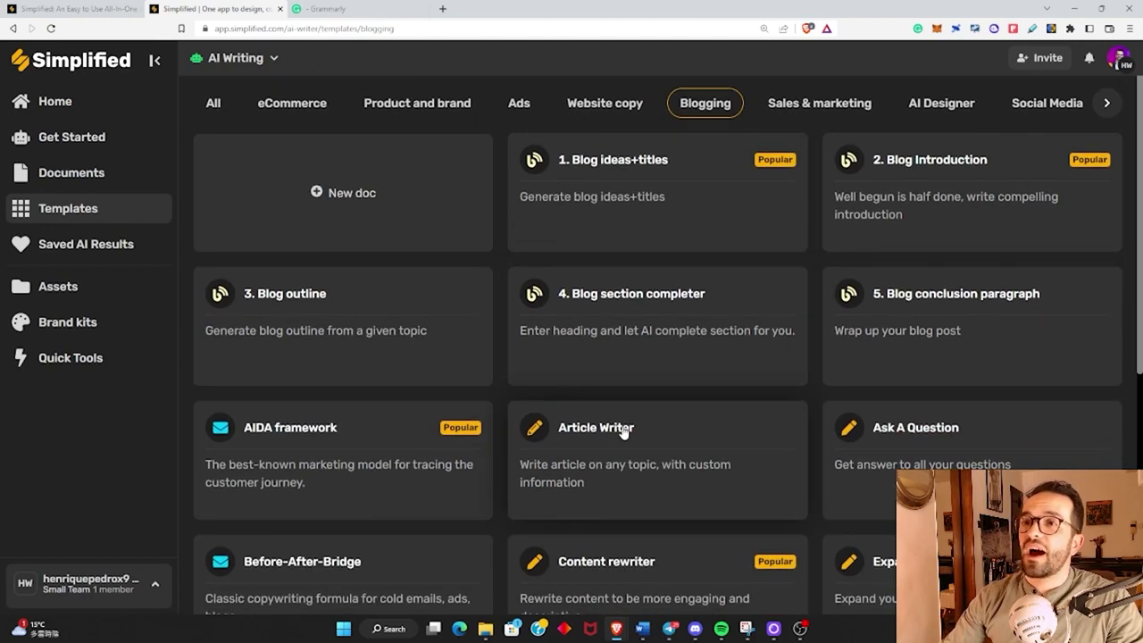
{"action": "scroll", "coordinate": [681, 417], "scroll_direction": "down", "scroll_amount": 2}
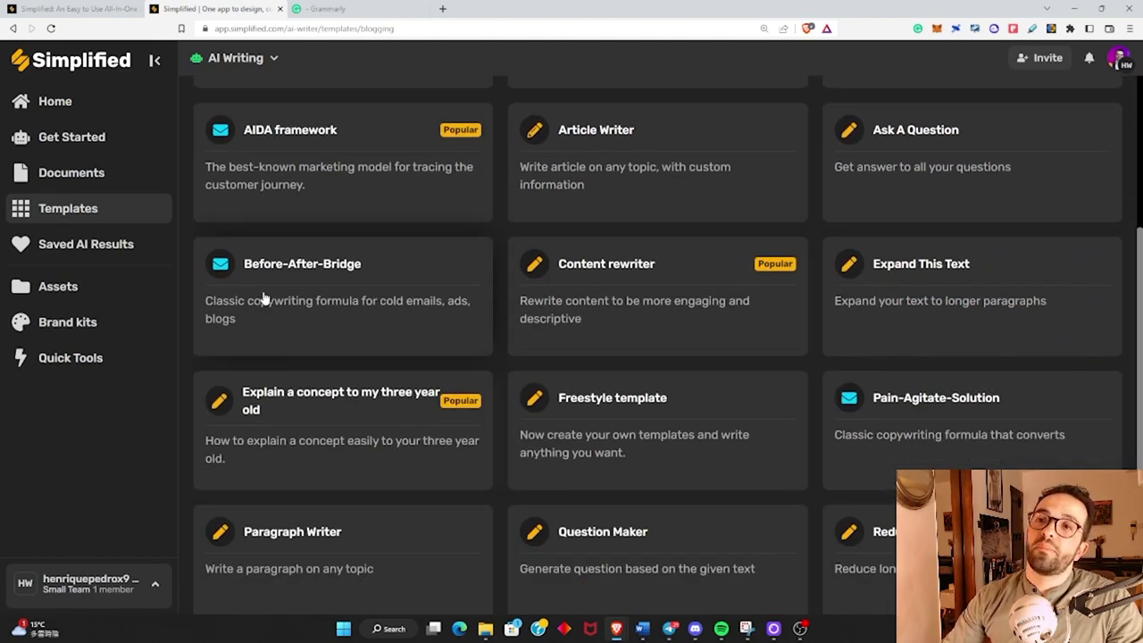
{"action": "scroll", "coordinate": [871, 461], "scroll_direction": "down", "scroll_amount": 2}
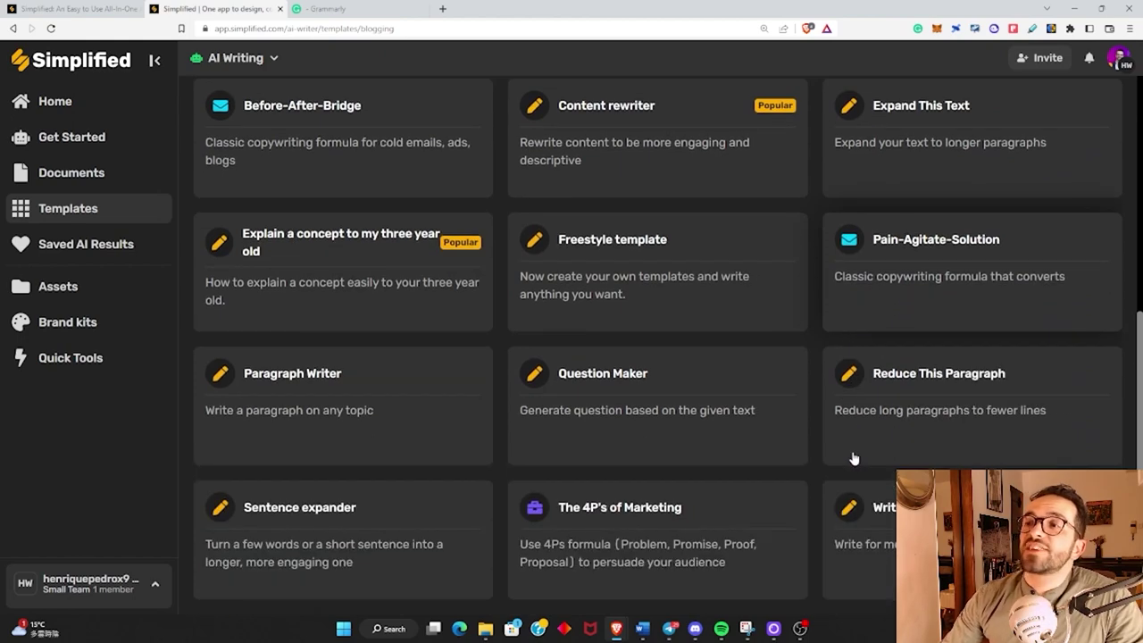
{"action": "scroll", "coordinate": [804, 447], "scroll_direction": "up", "scroll_amount": 7}
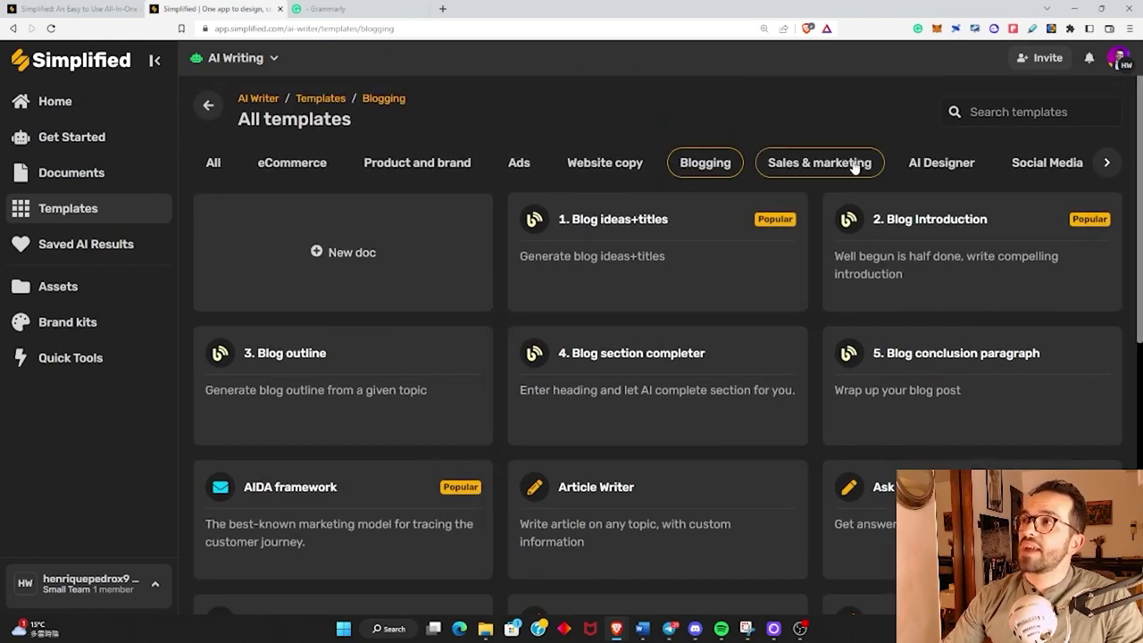
Browse the Sales & marketing templates.
{"action": "left_click", "coordinate": [844, 163]}
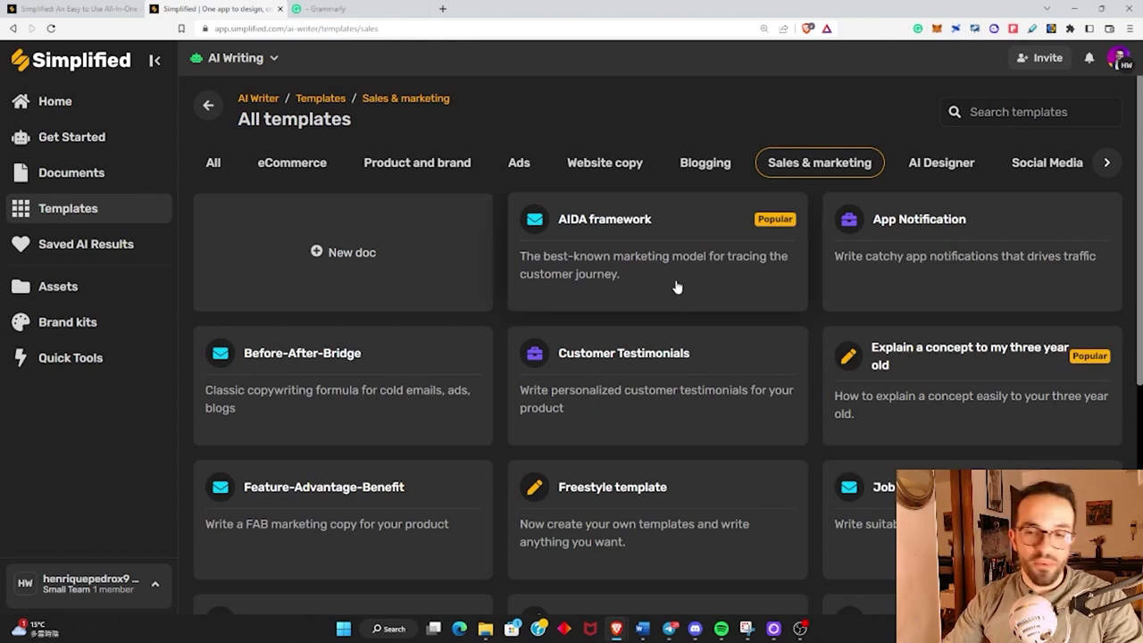
{"action": "scroll", "coordinate": [676, 286], "scroll_direction": "down", "scroll_amount": 1}
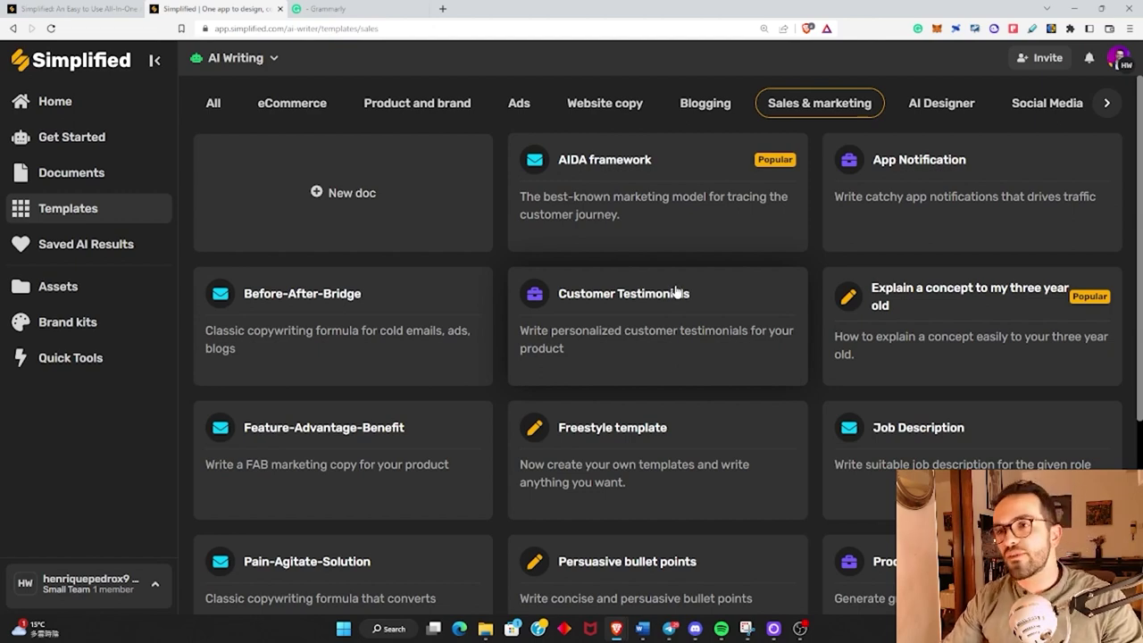
{"action": "scroll", "coordinate": [675, 292], "scroll_direction": "up", "scroll_amount": 1}
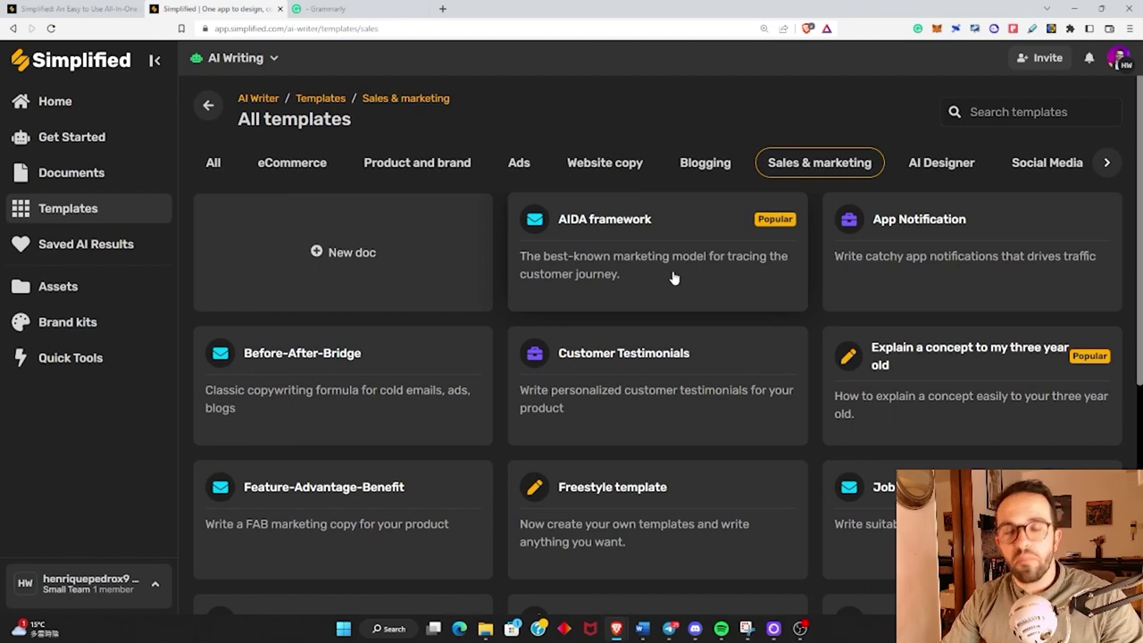
{"action": "scroll", "coordinate": [674, 279], "scroll_direction": "down", "scroll_amount": 1}
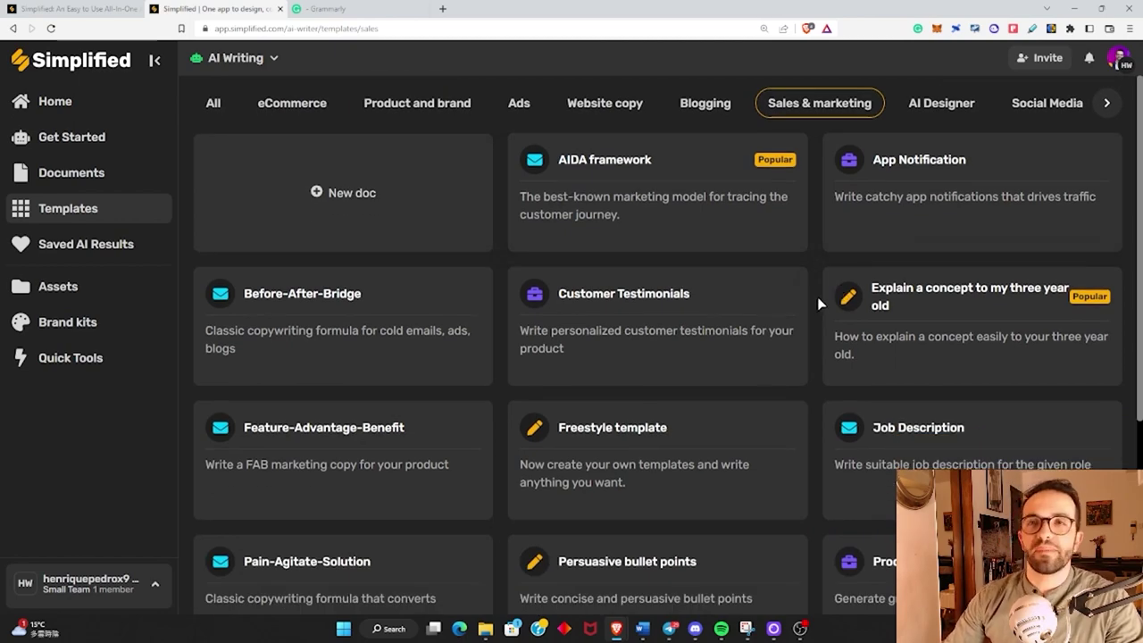
{"action": "scroll", "coordinate": [828, 298], "scroll_direction": "down", "scroll_amount": 4}
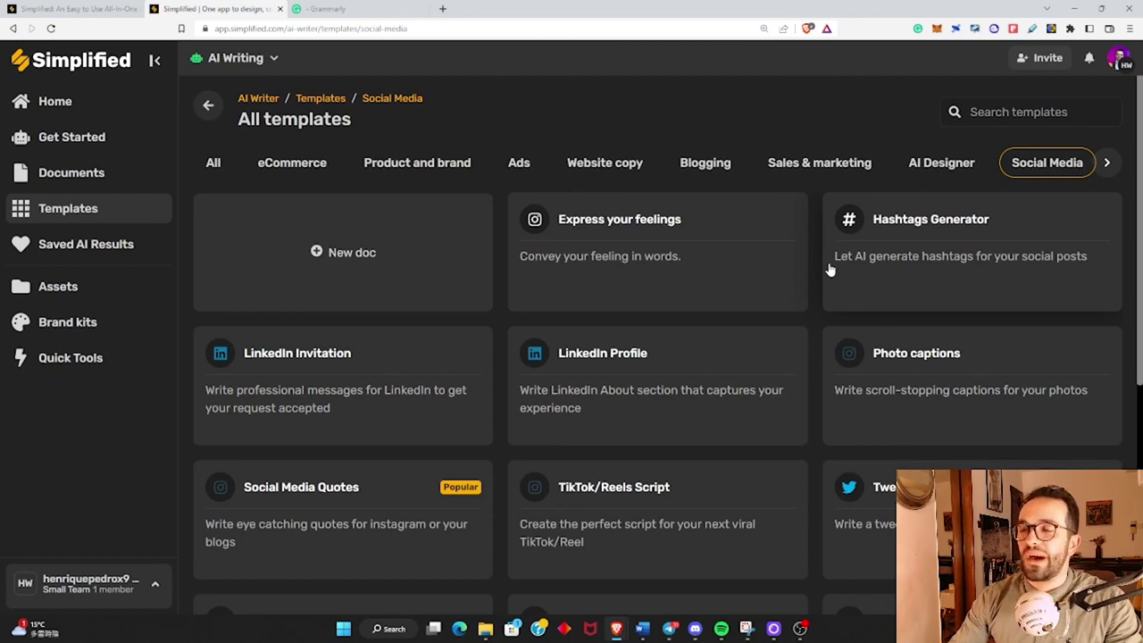
{"action": "scroll", "coordinate": [830, 269], "scroll_direction": "down", "scroll_amount": 3}
{"action": "scroll", "coordinate": [829, 268], "scroll_direction": "down", "scroll_amount": 3}
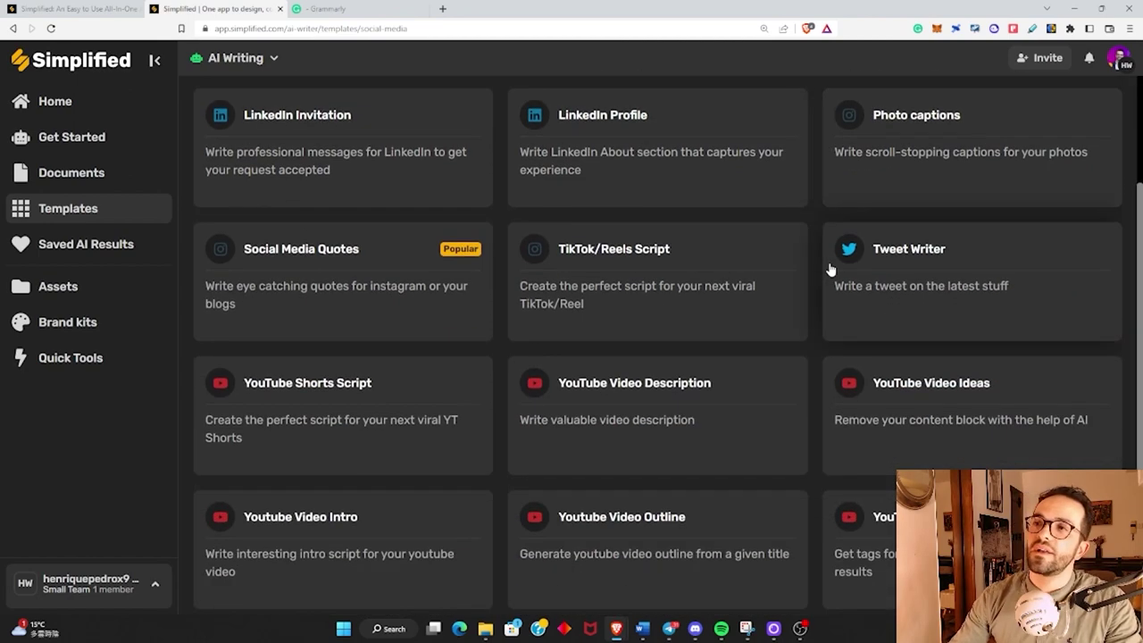
{"action": "scroll", "coordinate": [778, 413], "scroll_direction": "up", "scroll_amount": 5}
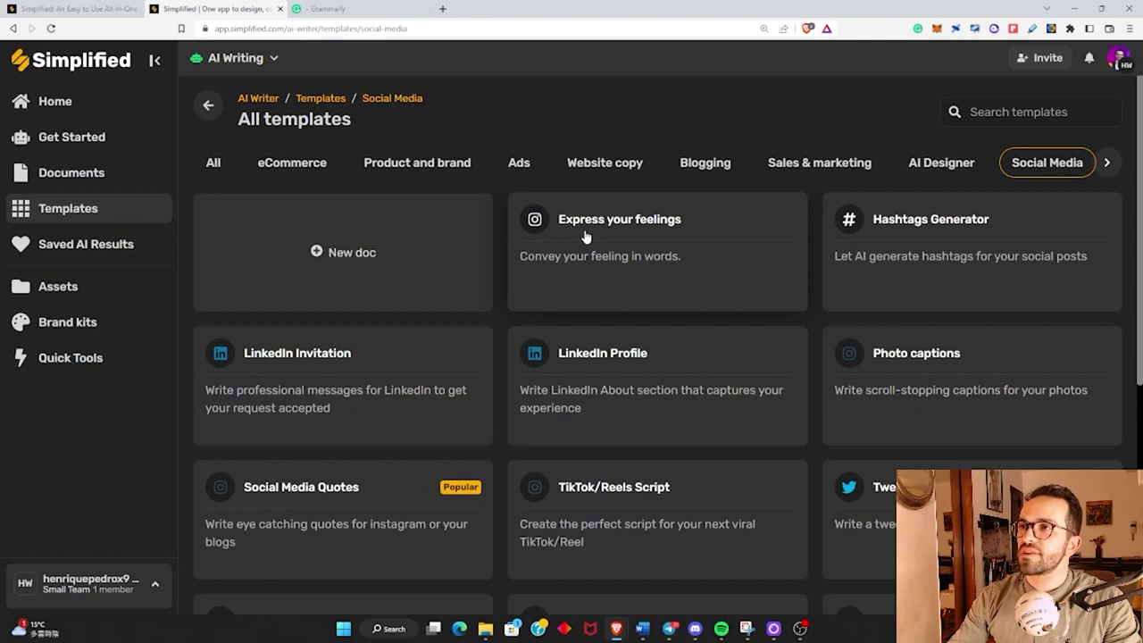
Generate two four-line motivational sets in Express your feelings from 'Super happy and motivated', then select the first result's lines.
{"action": "key", "text": "ctrl+plus"}
{"action": "left_click", "coordinate": [654, 250]}
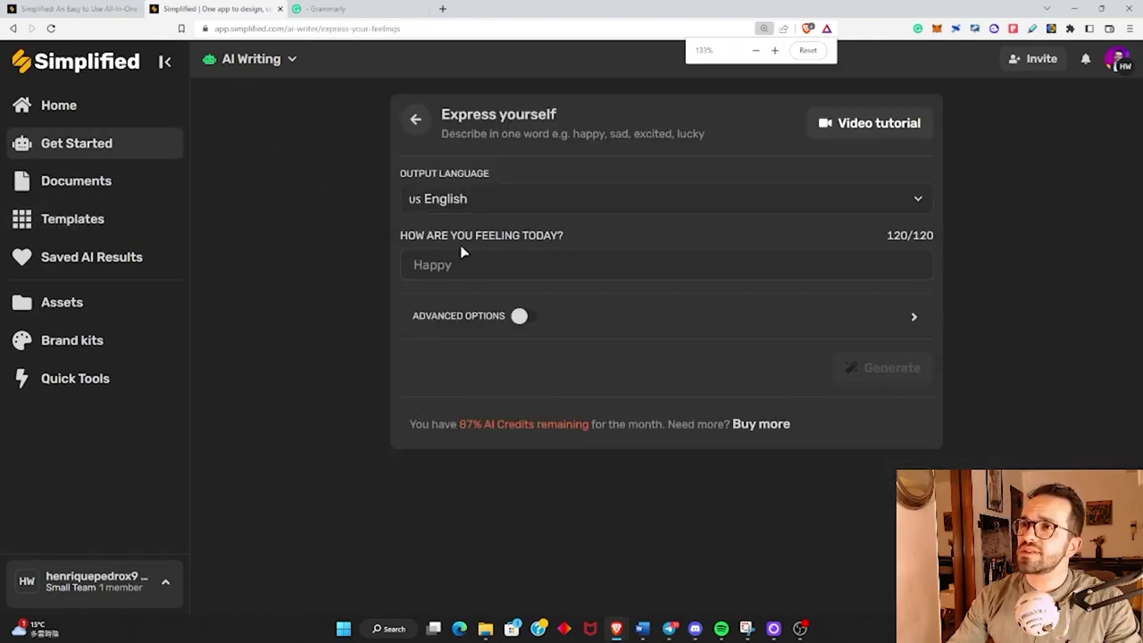
{"action": "left_click", "coordinate": [524, 262]}
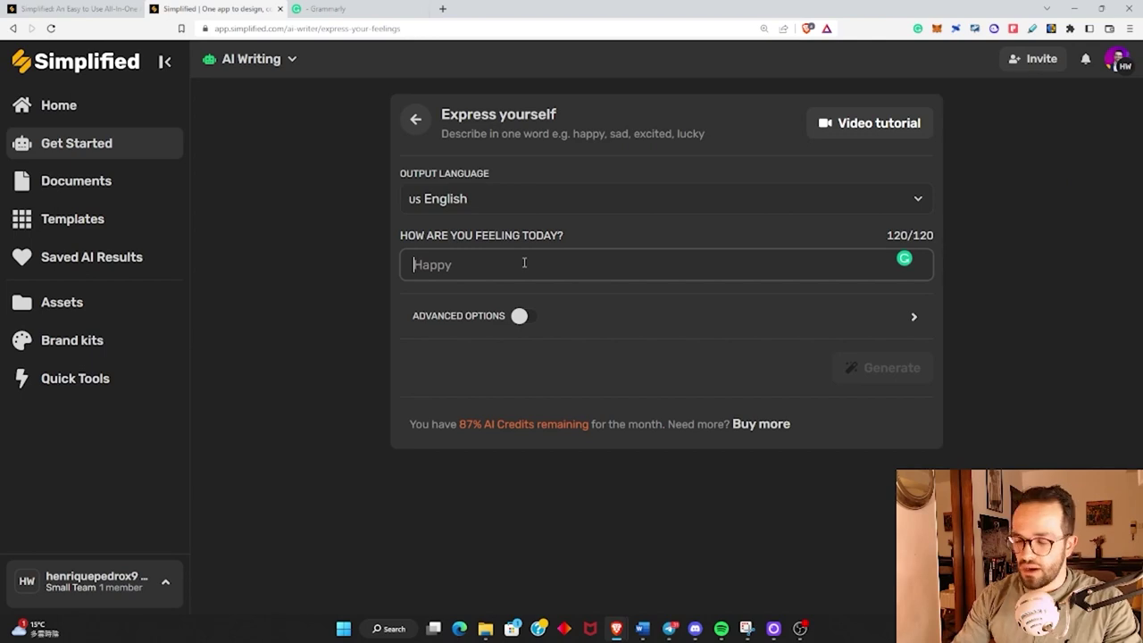
{"action": "type", "text": "Super ha"}
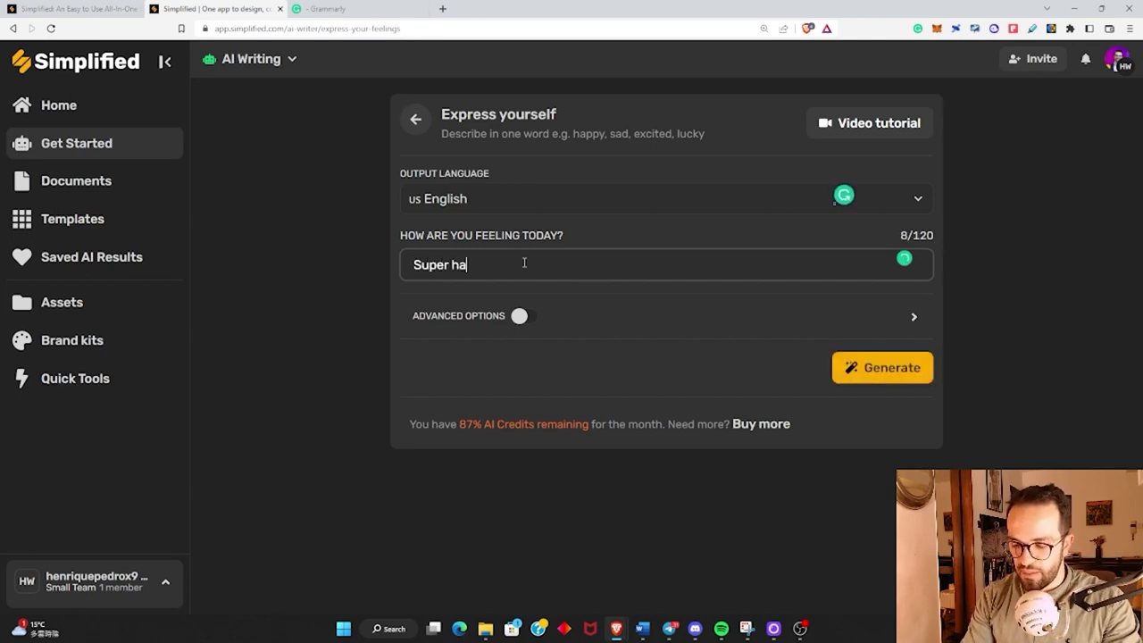
{"action": "type", "text": "ppy and motivated"}
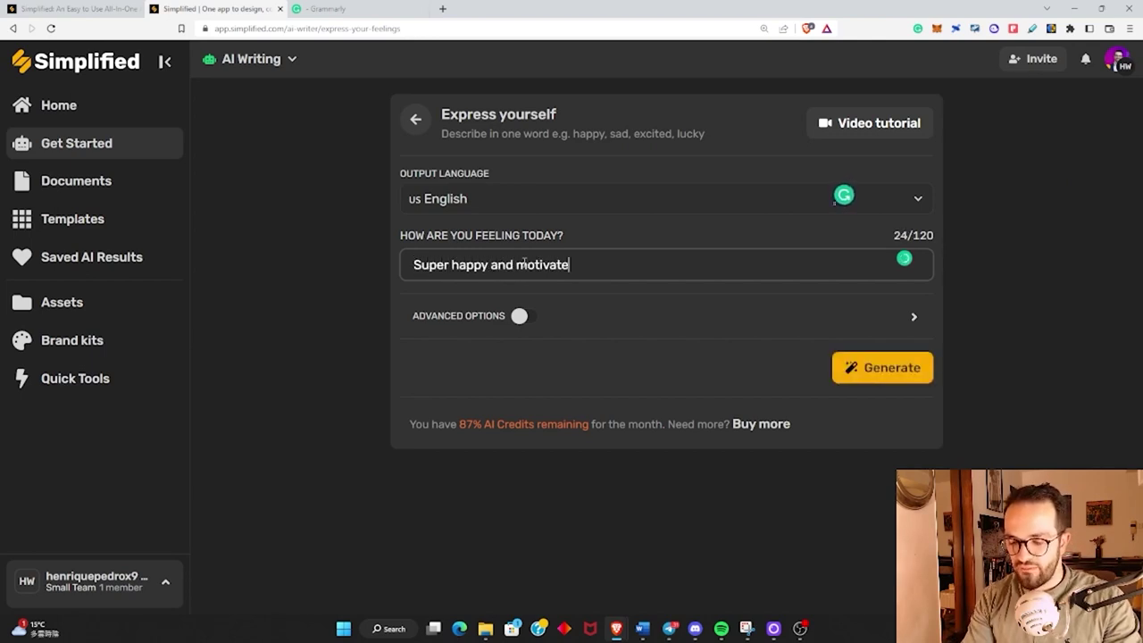
{"action": "left_click", "coordinate": [893, 367]}
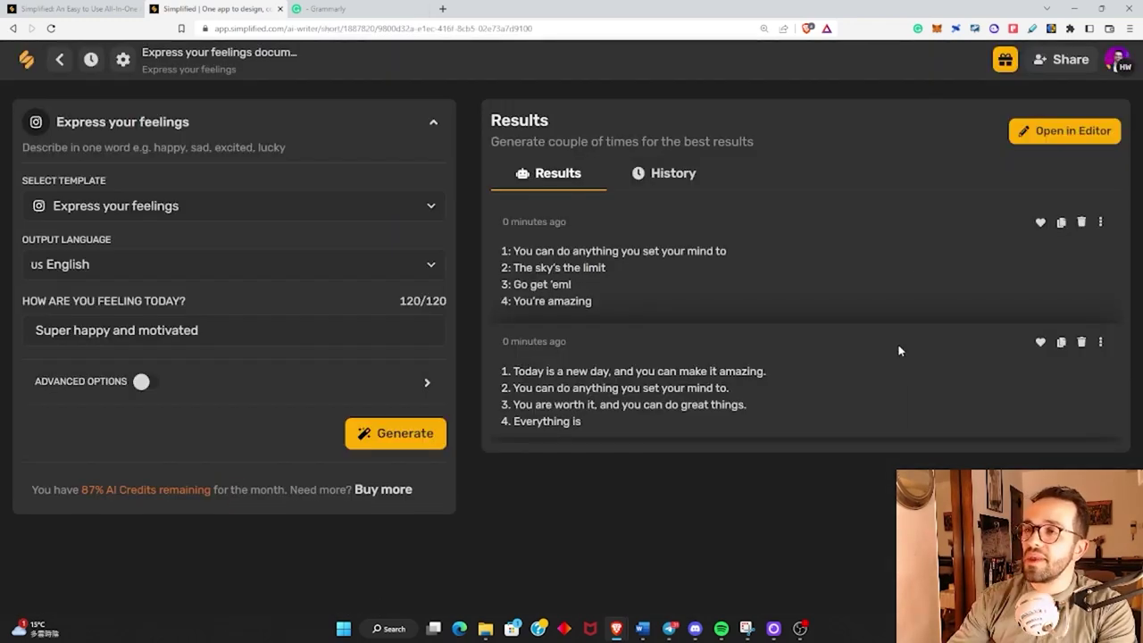
{"action": "left_click_drag", "start_coordinate": [505, 252], "coordinate": [588, 356]}
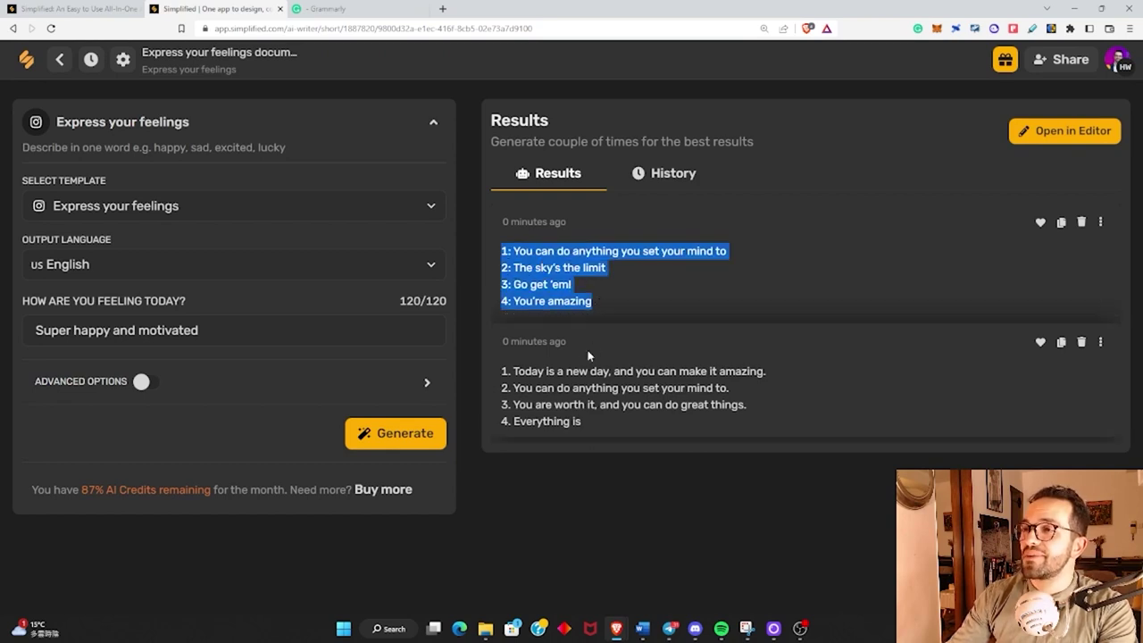
{"action": "left_click", "coordinate": [505, 374]}
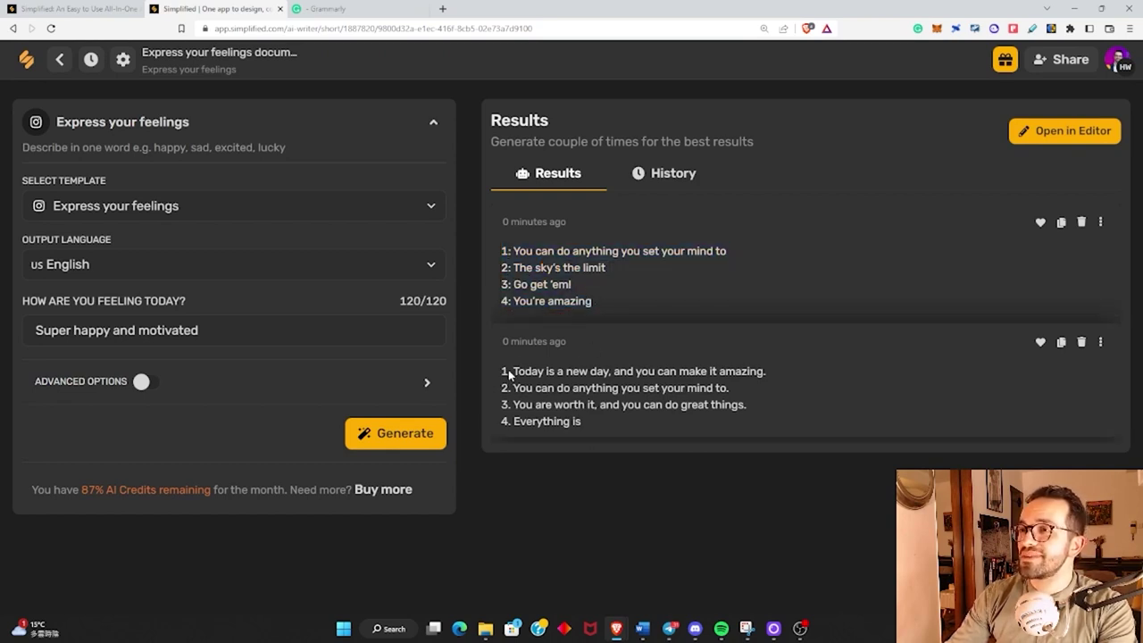